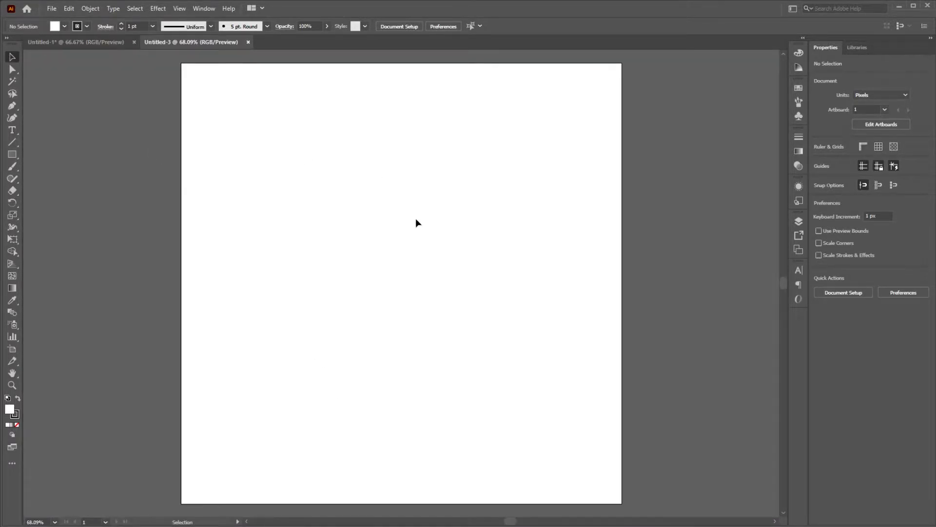
Show the document grid and enable snapping to it
{"action": "left_click", "coordinate": [179, 8]}
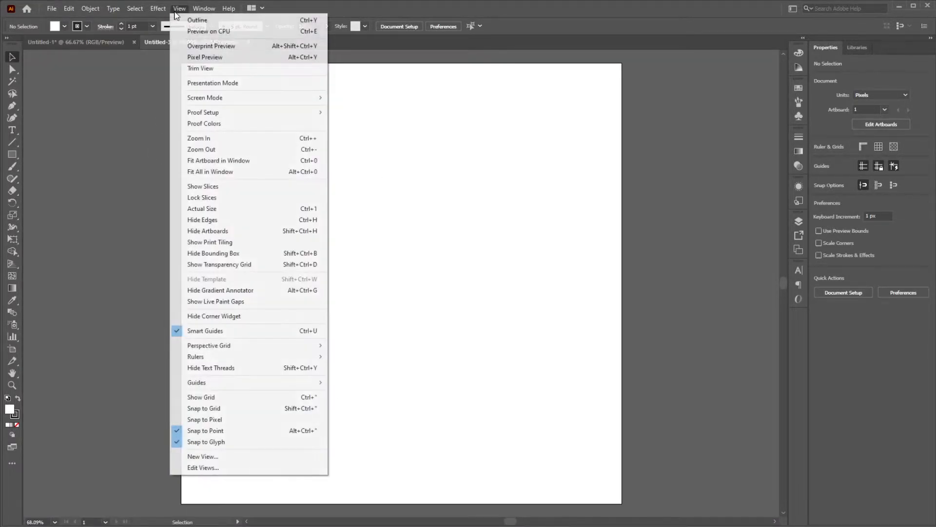
{"action": "left_click", "coordinate": [216, 398]}
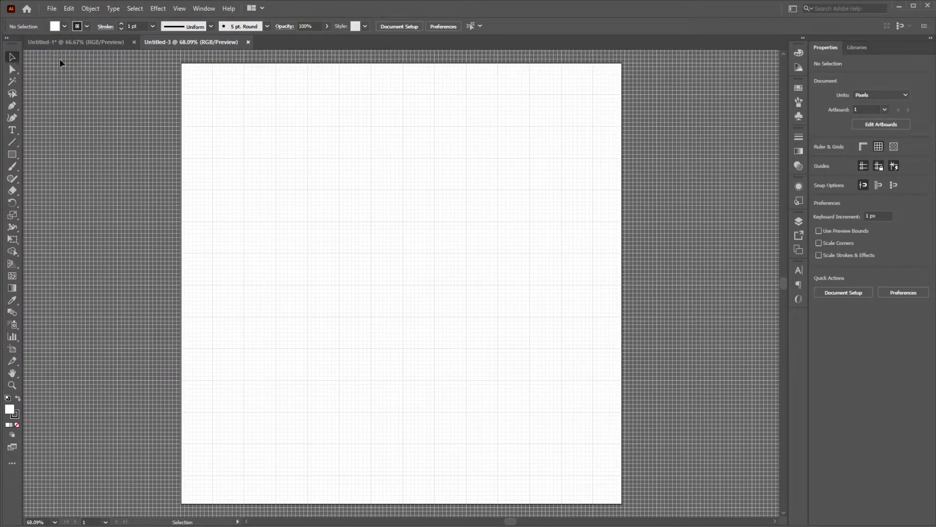
{"action": "left_click", "coordinate": [179, 8]}
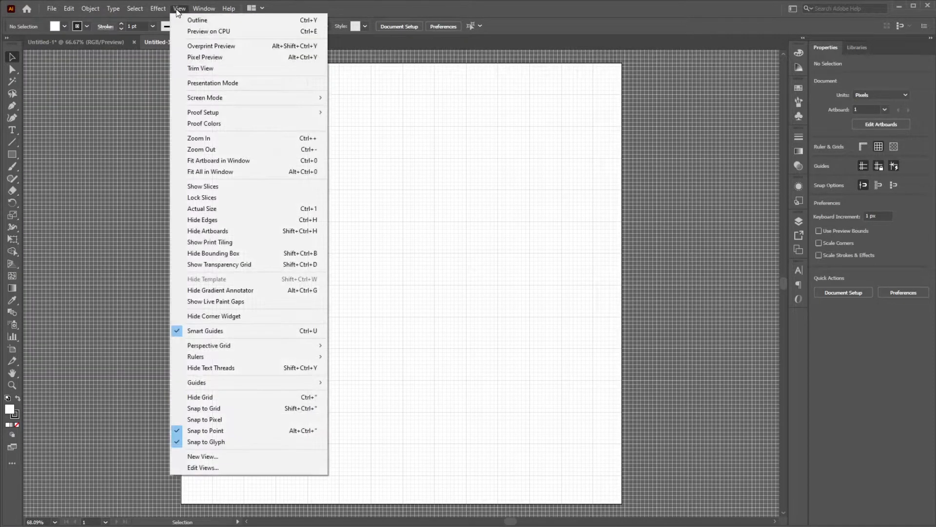
{"action": "left_click", "coordinate": [231, 408]}
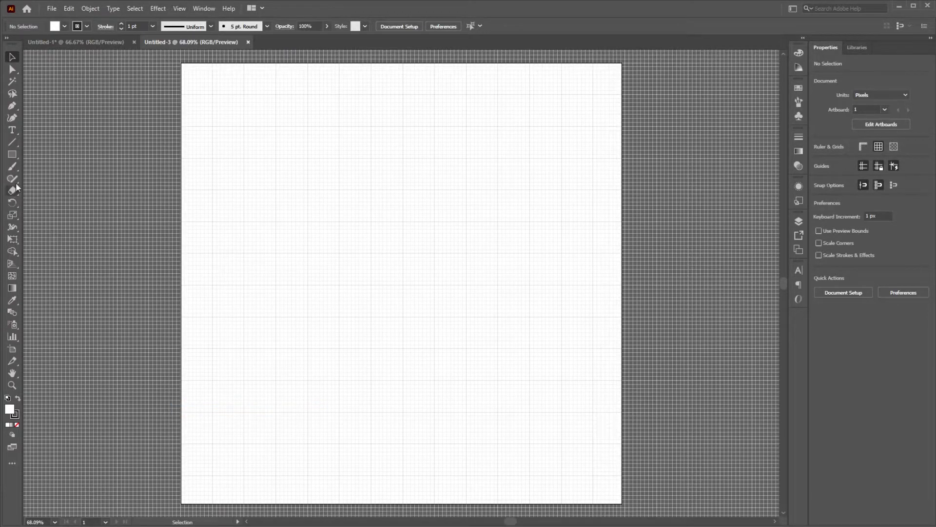
Draw a 144 px square near the middle of the artboard, aligned to the grid lines
{"action": "left_click", "coordinate": [11, 155]}
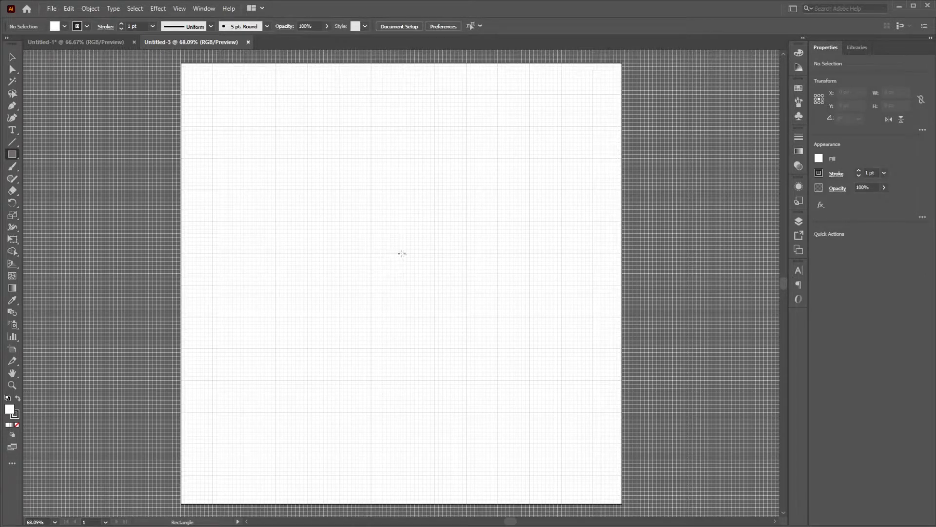
{"action": "left_click_drag", "start_coordinate": [404, 254], "coordinate": [435, 237]}
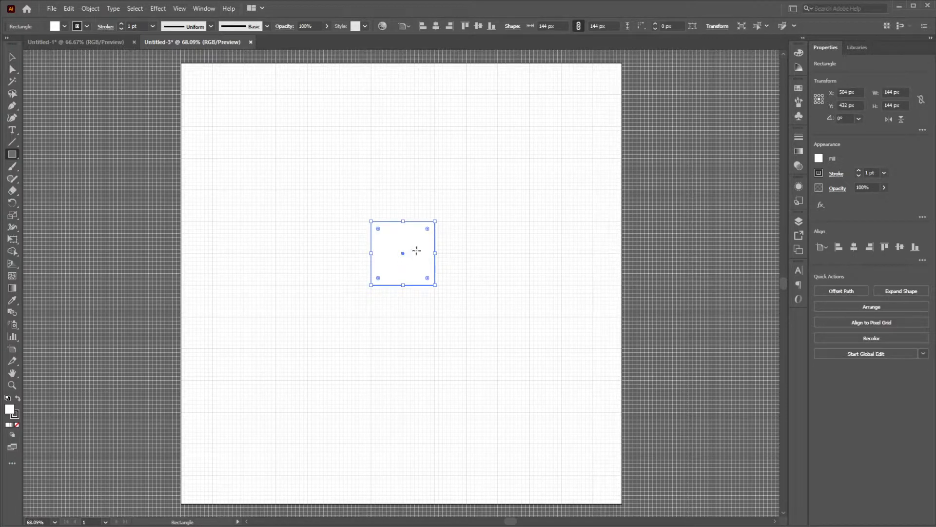
{"action": "left_click", "coordinate": [16, 58]}
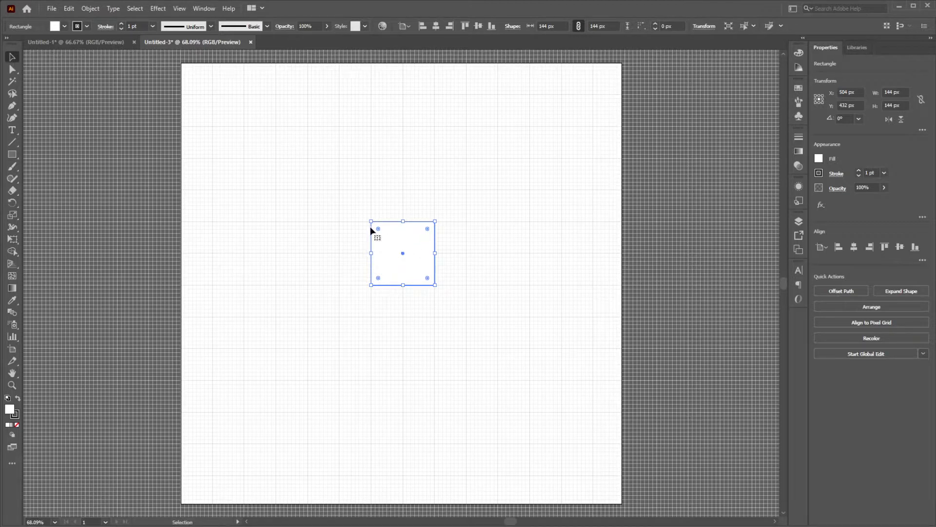
Remove the square's fill, set its stroke weight to 0.5 pt, and deselect it
{"action": "left_click", "coordinate": [64, 25]}
{"action": "left_click", "coordinate": [8, 43]}
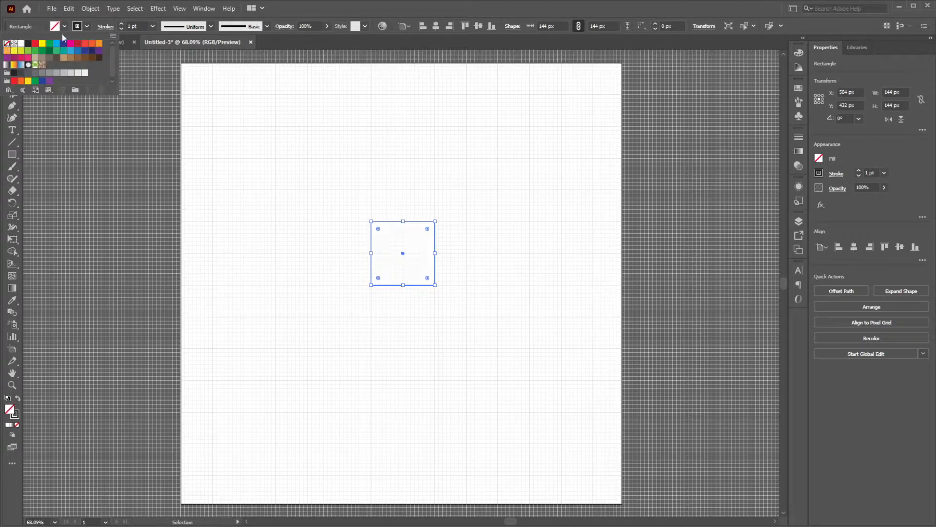
{"action": "left_click", "coordinate": [122, 28]}
{"action": "left_click", "coordinate": [122, 28]}
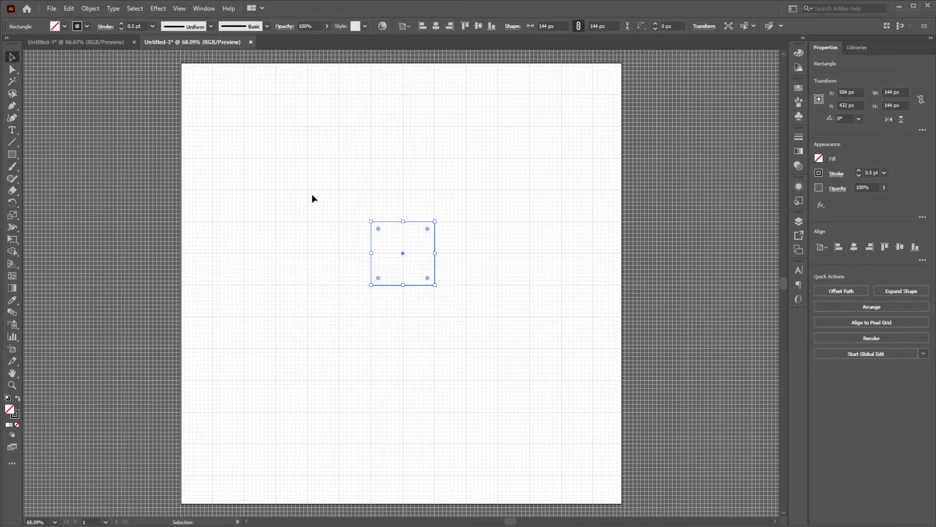
{"action": "left_click", "coordinate": [276, 202]}
{"action": "left_click_drag", "start_coordinate": [304, 201], "coordinate": [464, 292]}
{"action": "left_click", "coordinate": [245, 322]}
Draw a 288 px circle with the Ellipse tool, centred on the square's upper-left corner
{"action": "key", "text": "m"}
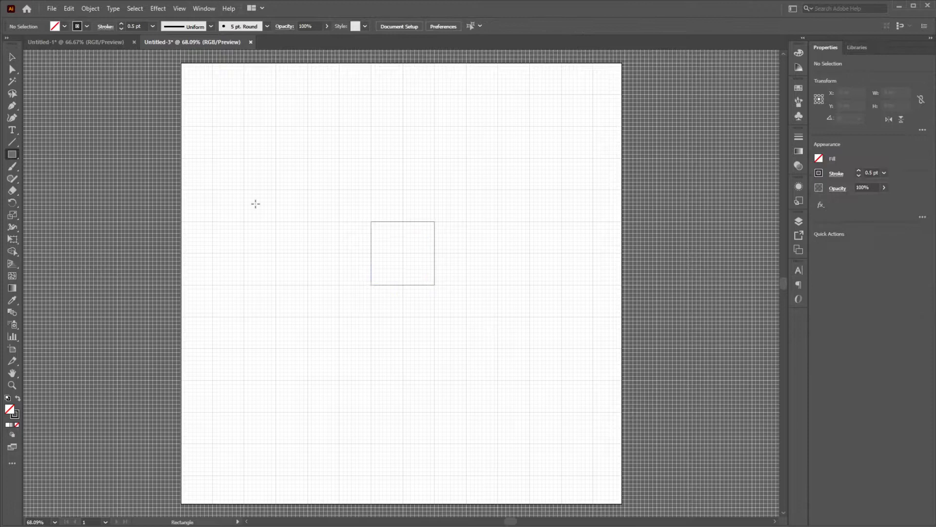
{"action": "left_click", "coordinate": [13, 155]}
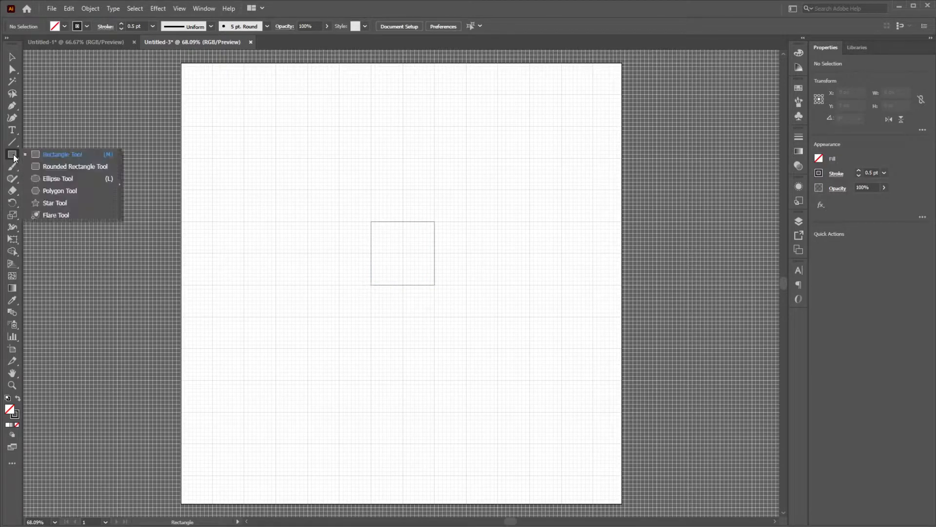
{"action": "left_click", "coordinate": [47, 180]}
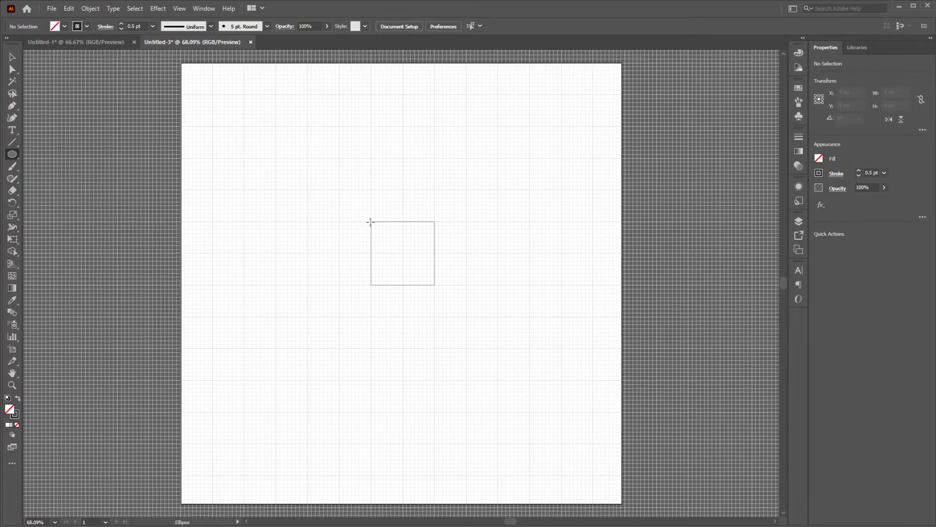
{"action": "left_click_drag", "start_coordinate": [370, 222], "coordinate": [433, 161]}
{"action": "key", "text": "alt+shift"}
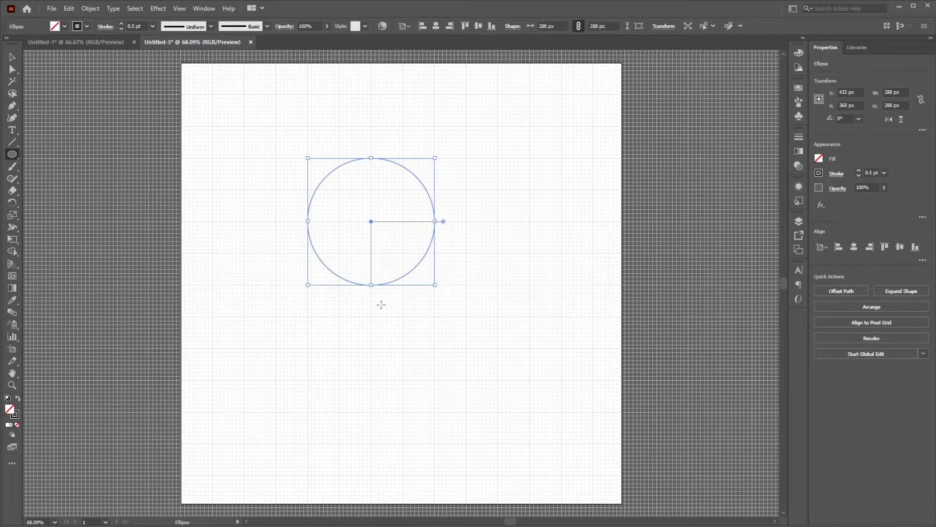
Duplicate the circle onto the square's other three corners so one circle is centred on each corner
{"action": "left_click", "coordinate": [17, 57]}
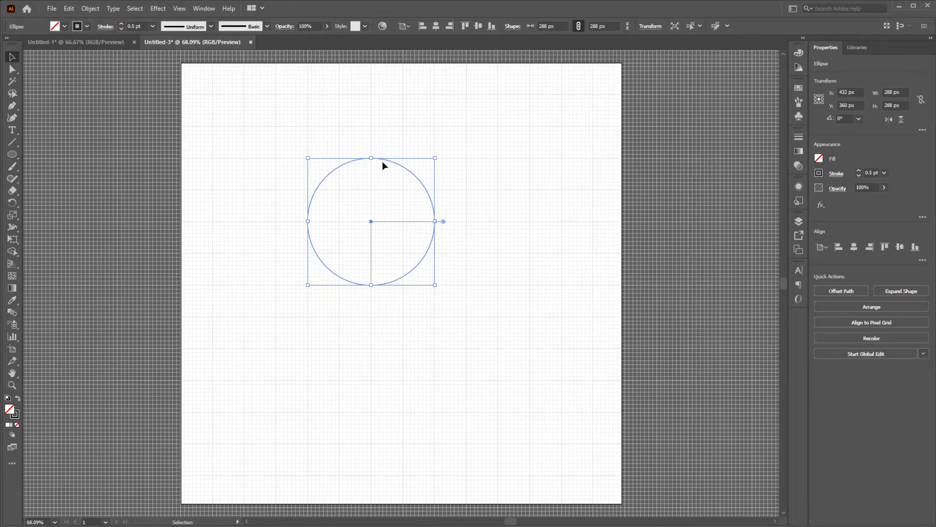
{"action": "left_click", "coordinate": [361, 157]}
{"action": "left_click_drag", "start_coordinate": [383, 175], "coordinate": [479, 181]}
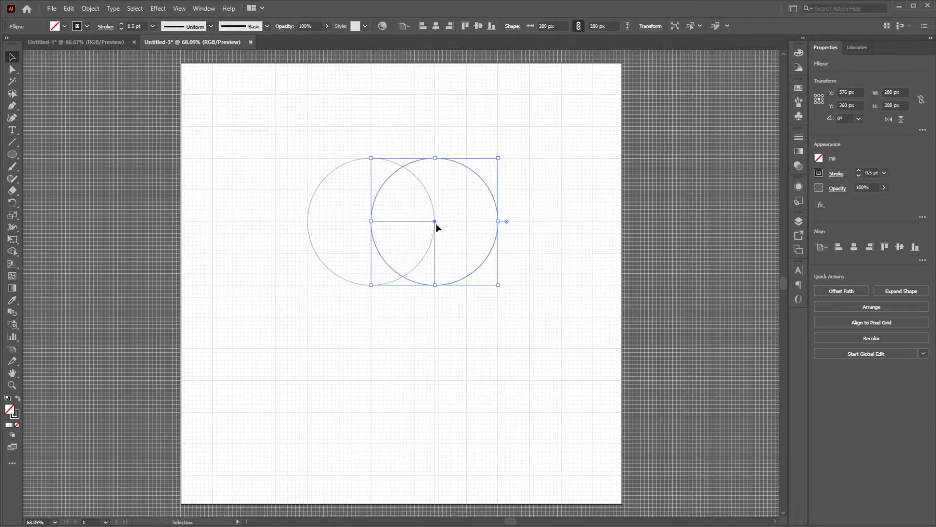
{"action": "left_click_drag", "start_coordinate": [472, 280], "coordinate": [469, 336]}
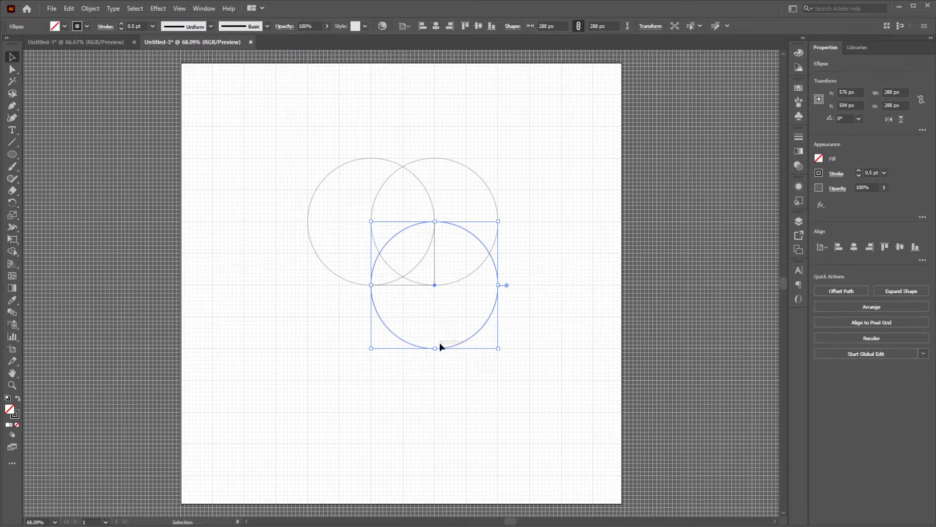
{"action": "left_click", "coordinate": [413, 346]}
{"action": "left_click_drag", "start_coordinate": [412, 347], "coordinate": [348, 337]}
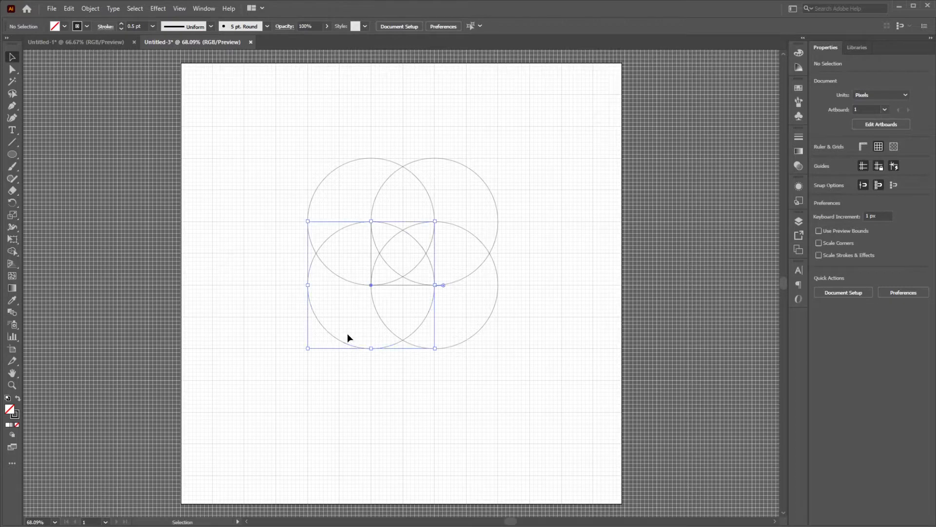
{"action": "left_click", "coordinate": [283, 202]}
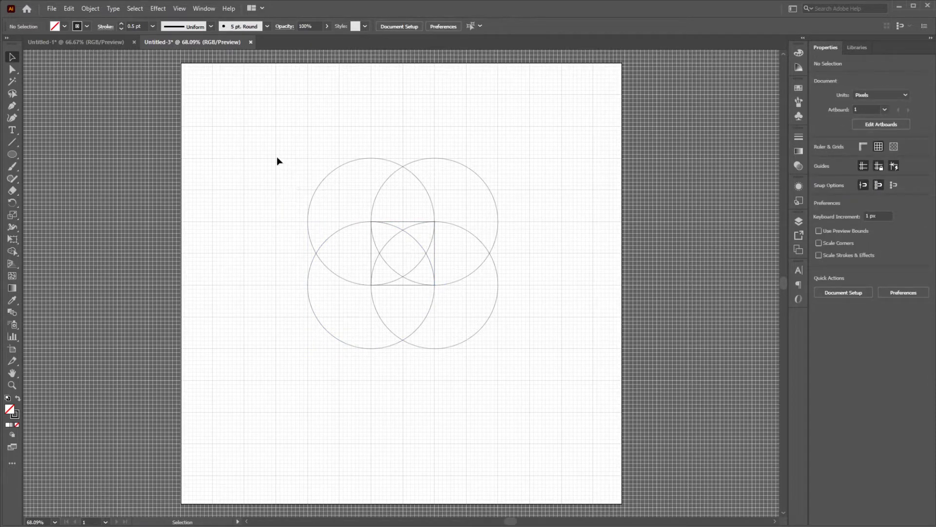
Rotate the square and all four circles together by 45 degrees, turning the square into a diamond
{"action": "left_click_drag", "start_coordinate": [268, 151], "coordinate": [522, 393]}
{"action": "left_click_drag", "start_coordinate": [502, 152], "coordinate": [531, 221]}
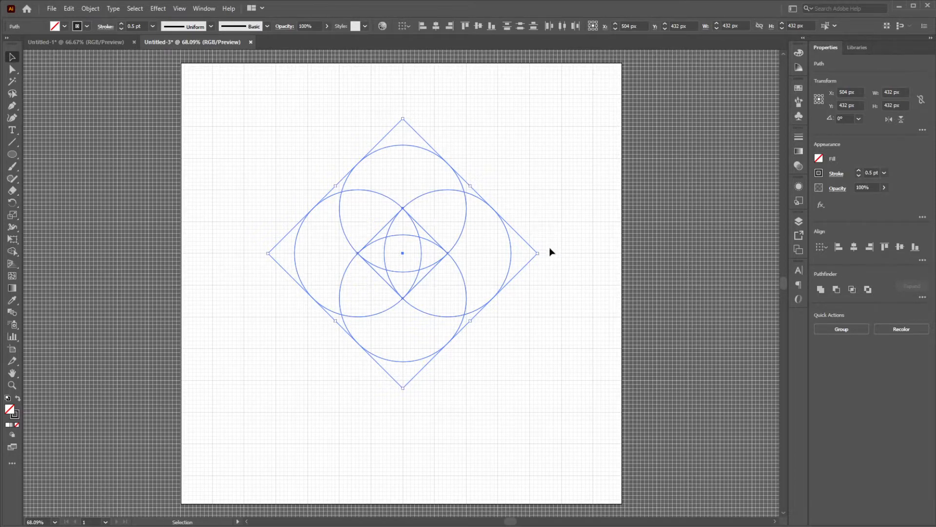
{"action": "left_click", "coordinate": [230, 133]}
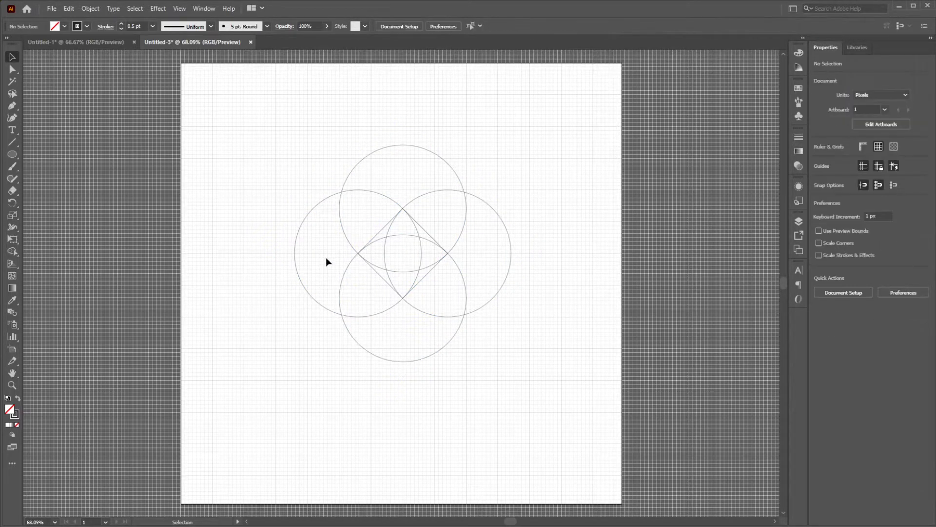
With Shape Builder, erase one arc from each circle overlap outside the diamond, forming four swirling petals
{"action": "key", "text": "ctrl+1"}
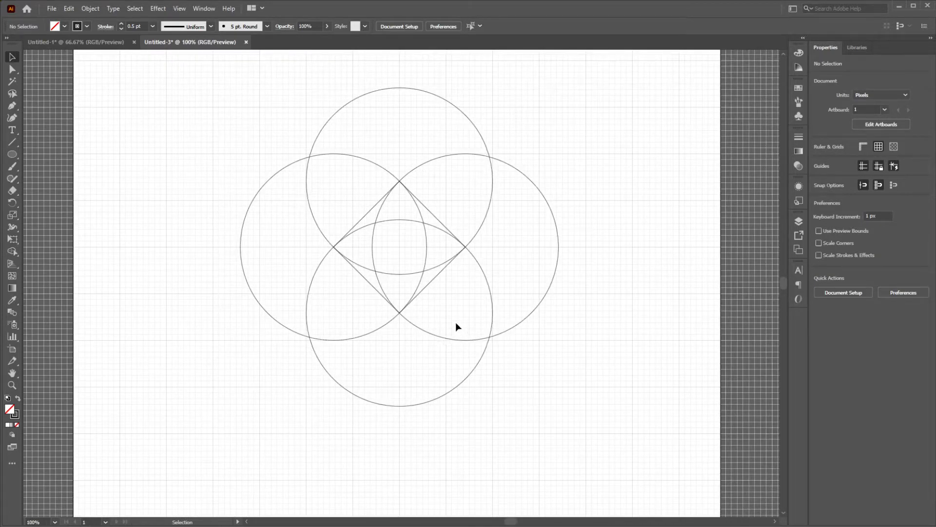
{"action": "left_click_drag", "start_coordinate": [224, 118], "coordinate": [583, 408]}
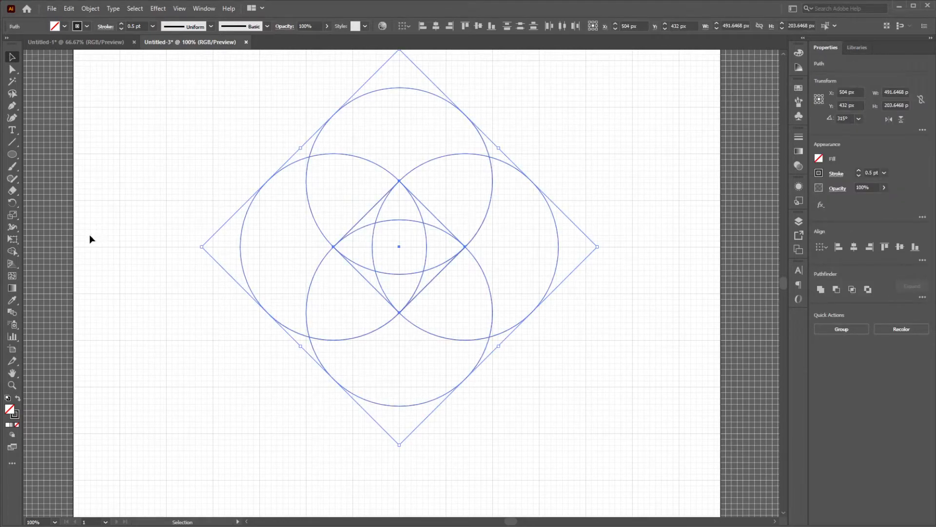
{"action": "left_click", "coordinate": [17, 252]}
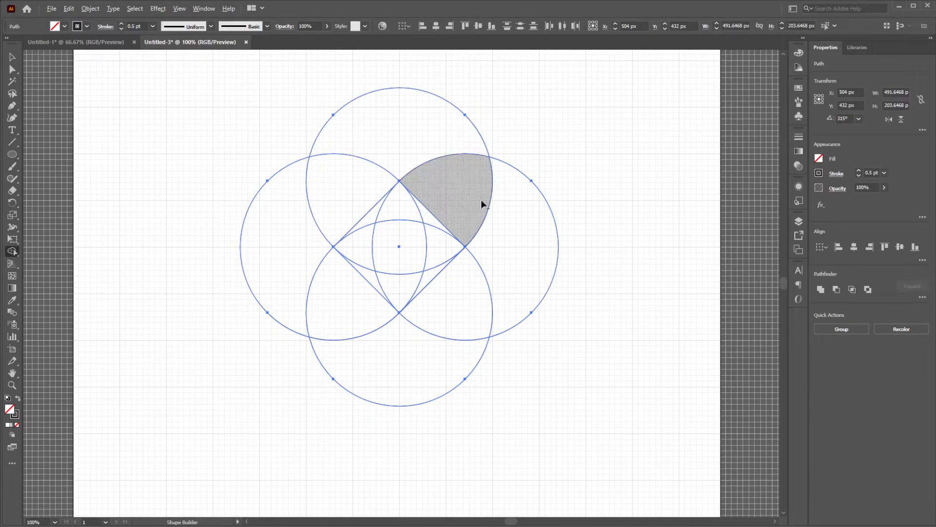
{"action": "left_click", "coordinate": [375, 162], "text": "alt"}
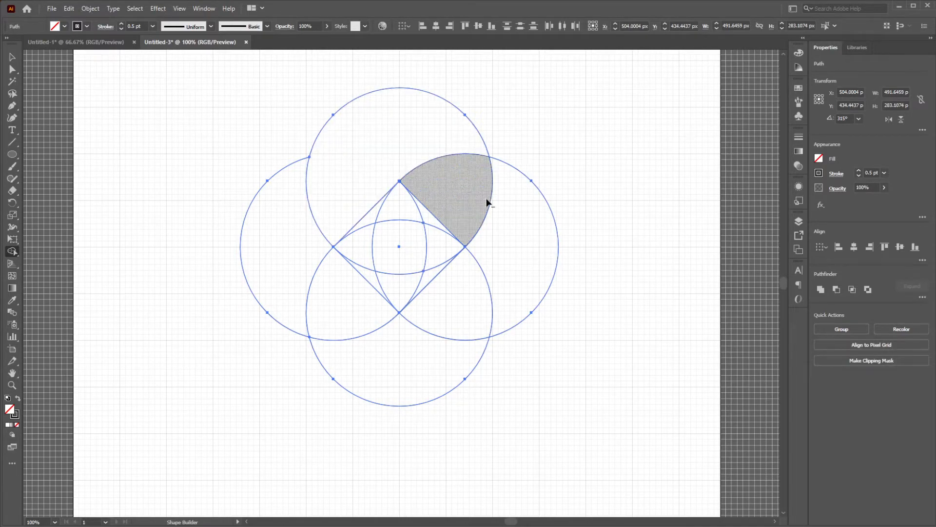
{"action": "left_click", "coordinate": [489, 203], "text": "alt"}
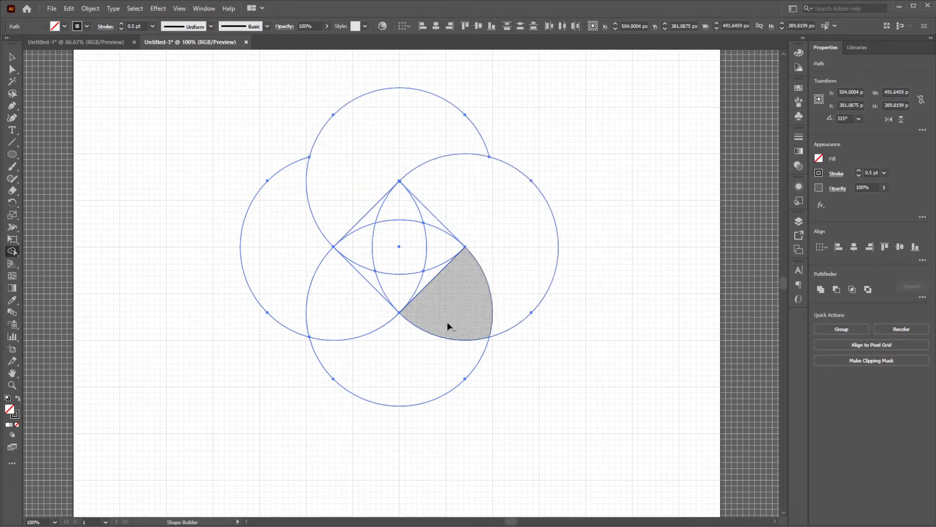
{"action": "left_click", "coordinate": [429, 332], "text": "alt"}
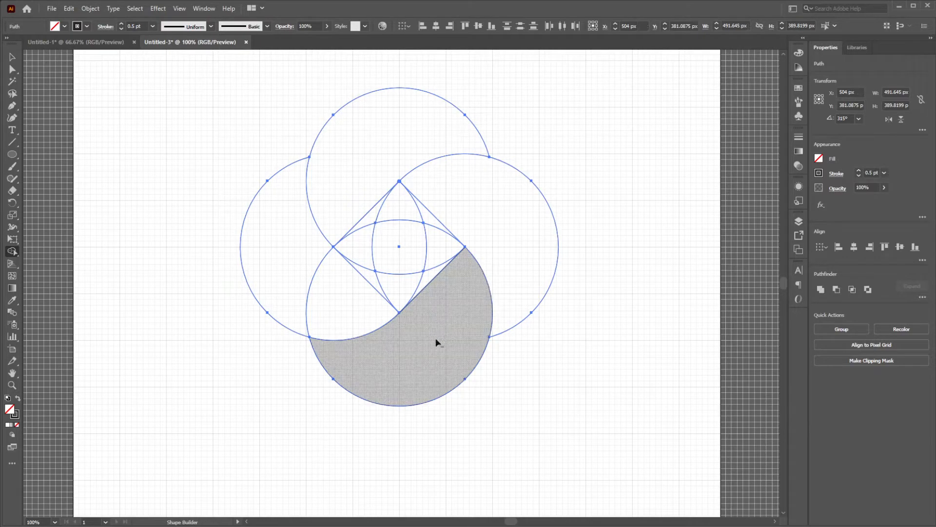
{"action": "left_click", "coordinate": [319, 270], "text": "alt"}
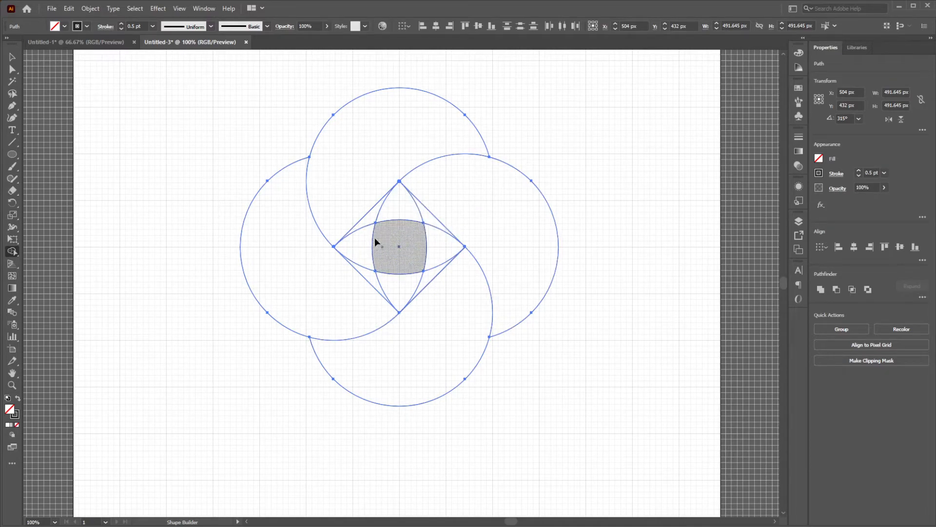
Erase all the leftover circle arcs inside the central diamond with Shape Builder, leaving only its four straight edges
{"action": "key", "text": "ctrl+="}
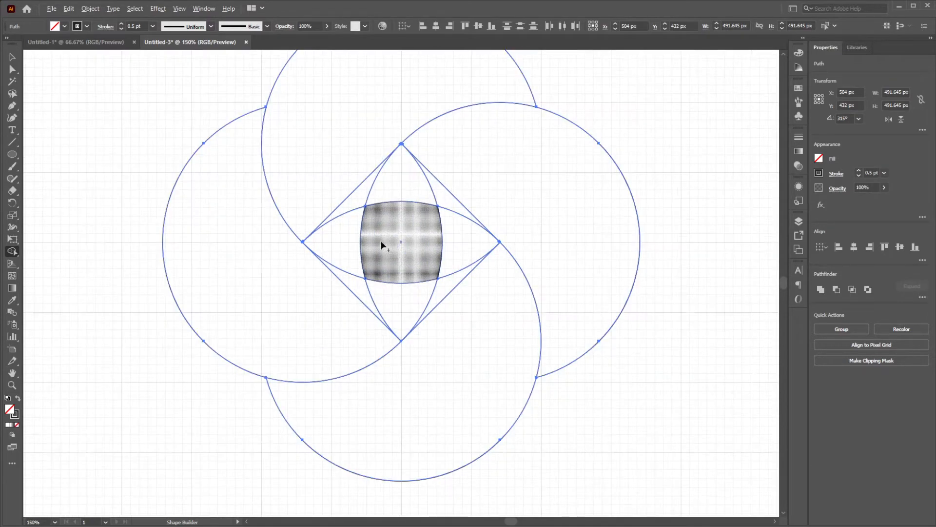
{"action": "left_click", "coordinate": [356, 211], "text": "alt"}
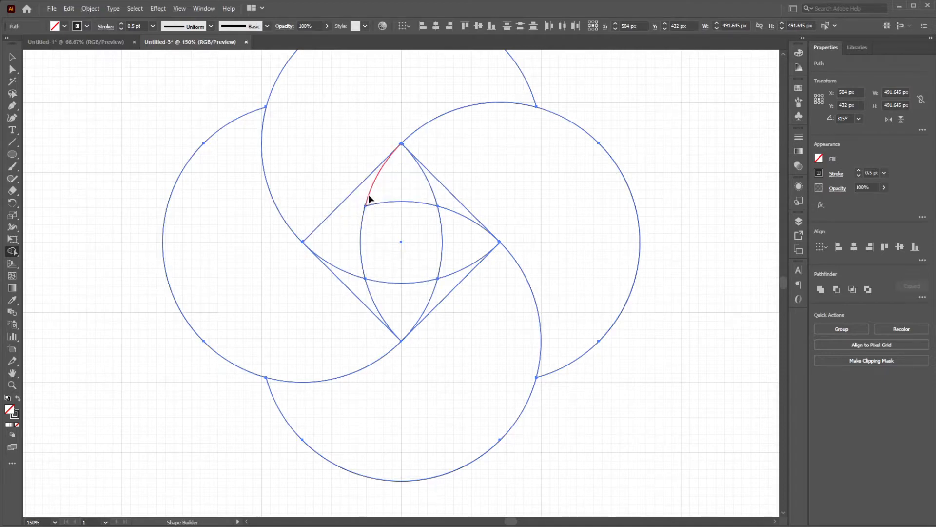
{"action": "left_click", "coordinate": [367, 200], "text": "alt"}
{"action": "left_click", "coordinate": [445, 208], "text": "alt"}
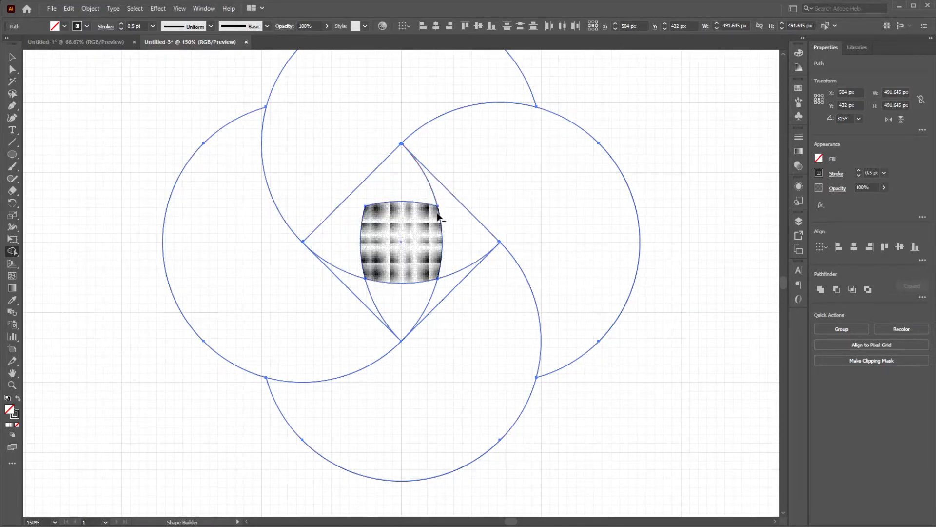
{"action": "left_click", "coordinate": [438, 216], "text": "alt"}
{"action": "left_click", "coordinate": [435, 201], "text": "alt"}
{"action": "left_click", "coordinate": [426, 202], "text": "alt"}
{"action": "left_click", "coordinate": [362, 223], "text": "alt"}
{"action": "left_click", "coordinate": [384, 284], "text": "alt"}
{"action": "left_click", "coordinate": [369, 290], "text": "alt"}
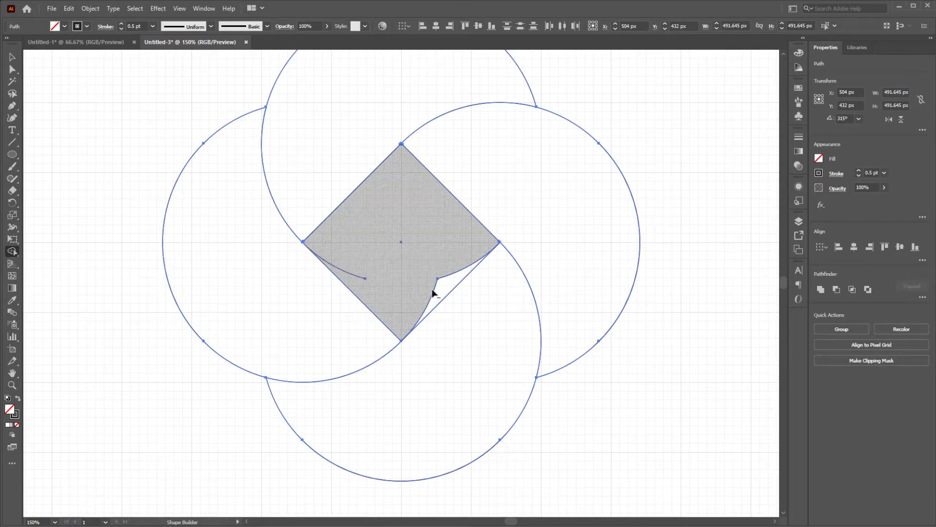
{"action": "left_click", "coordinate": [433, 293], "text": "alt"}
{"action": "left_click", "coordinate": [362, 276], "text": "alt"}
{"action": "left_click", "coordinate": [449, 274], "text": "alt"}
{"action": "scroll", "coordinate": [409, 283], "scroll_direction": "down", "scroll_amount": 1}
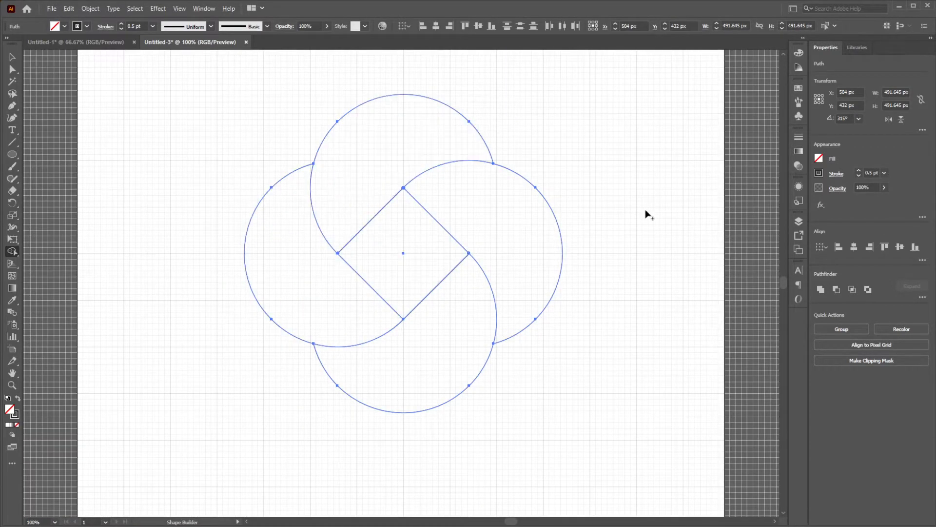
Select the whole petal and diamond figure and set its stroke weight to 0.75 pt
{"action": "left_click", "coordinate": [12, 57]}
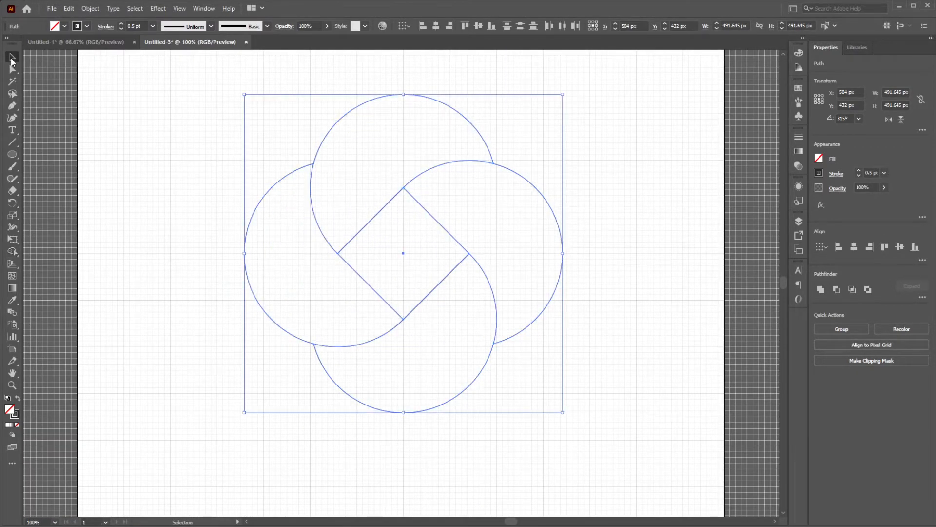
{"action": "left_click", "coordinate": [195, 141]}
{"action": "left_click_drag", "start_coordinate": [170, 117], "coordinate": [586, 390]}
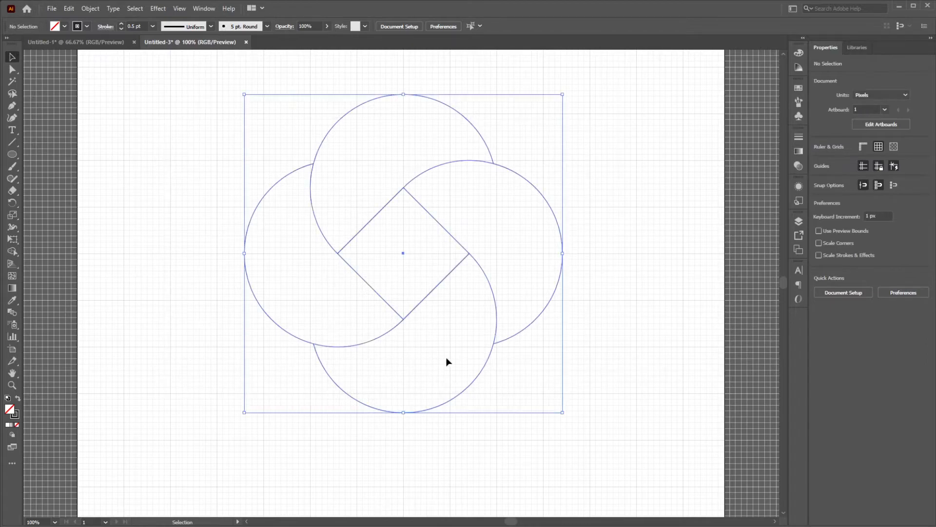
{"action": "left_click", "coordinate": [120, 23]}
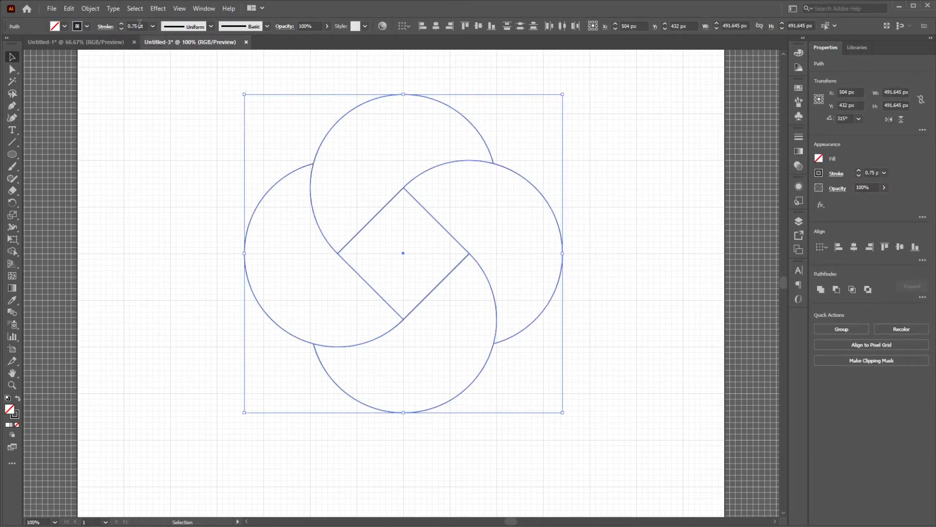
Set the stroke weight of the whole petal and diamond figure to 30 pt and deselect it
{"action": "left_click", "coordinate": [145, 26]}
{"action": "type", "text": "30"}
{"action": "key", "text": "Tab"}
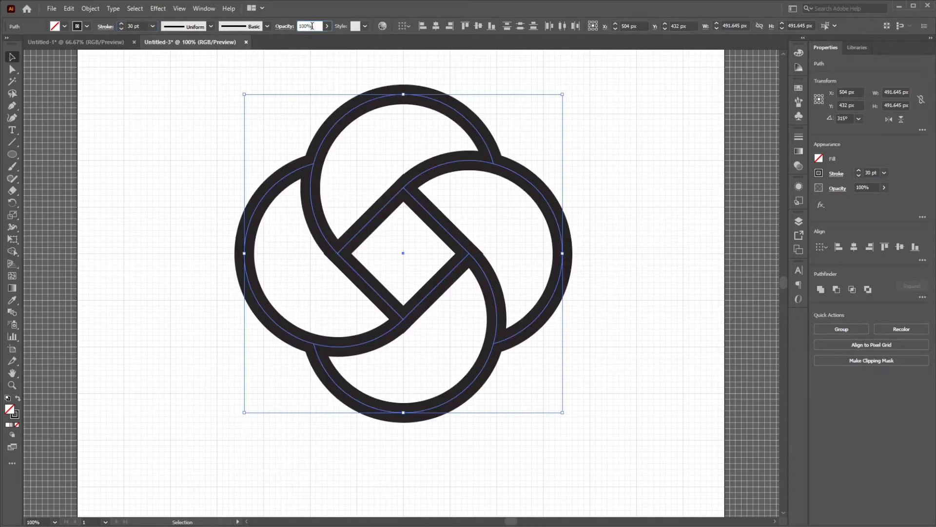
{"action": "left_click", "coordinate": [133, 95]}
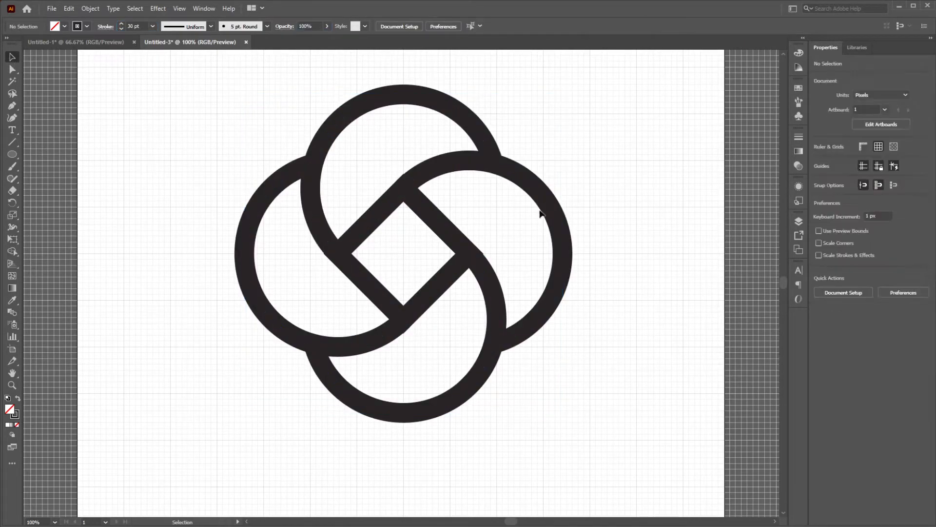
Examine the thick stroke joins at the diamond's corners up close for protruding tips
{"action": "scroll", "coordinate": [411, 257], "scroll_direction": "up", "scroll_amount": 2}
{"action": "scroll", "coordinate": [412, 257], "scroll_direction": "down", "scroll_amount": 2}
{"action": "scroll", "coordinate": [421, 257], "scroll_direction": "up", "scroll_amount": 2}
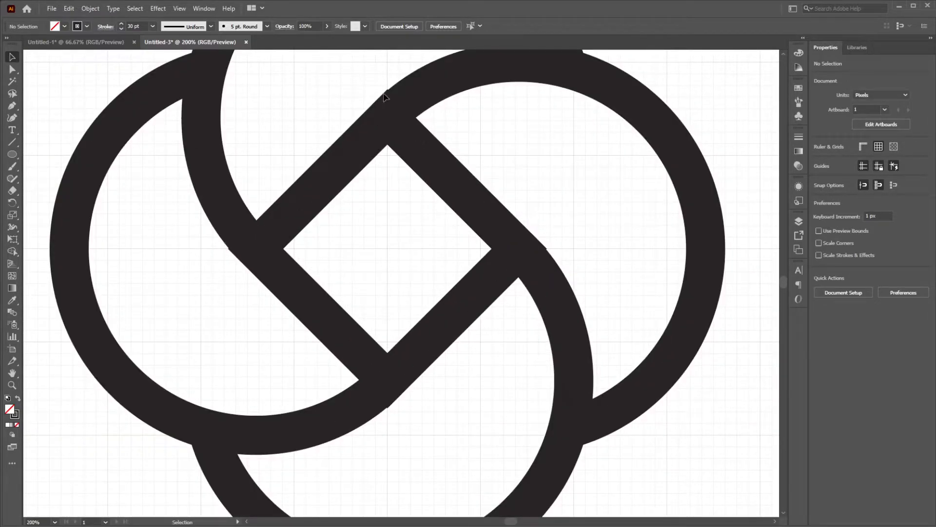
{"action": "scroll", "coordinate": [239, 265], "scroll_direction": "down", "scroll_amount": 2}
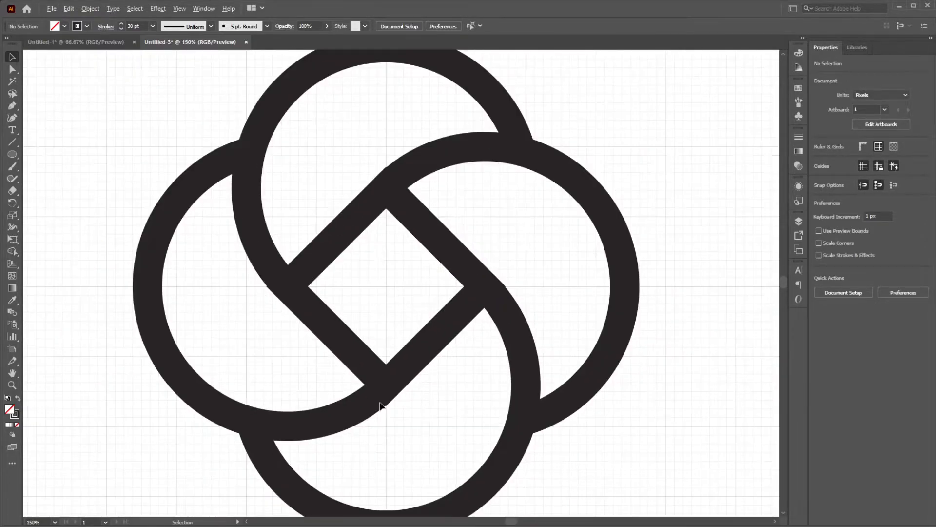
{"action": "scroll", "coordinate": [397, 302], "scroll_direction": "up", "scroll_amount": 4}
{"action": "scroll", "coordinate": [366, 298], "scroll_direction": "down", "scroll_amount": 5}
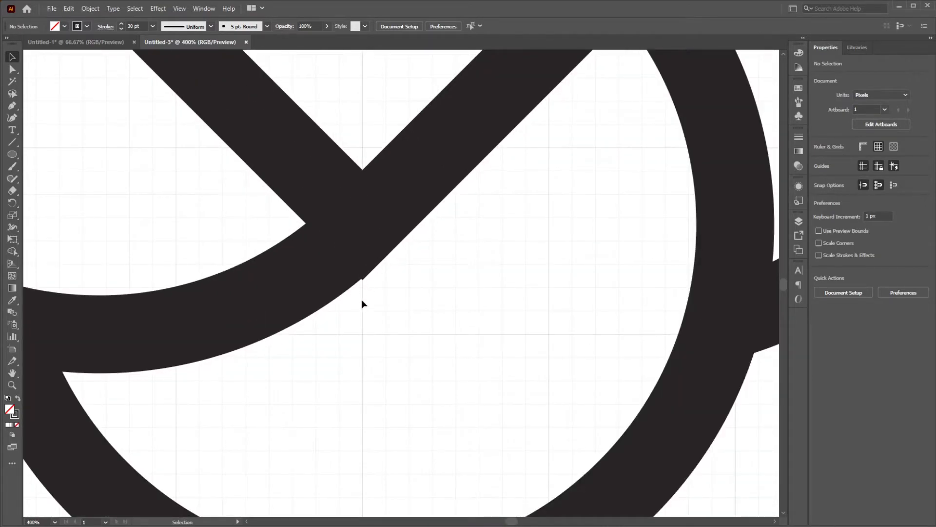
{"action": "scroll", "coordinate": [376, 289], "scroll_direction": "up", "scroll_amount": 1}
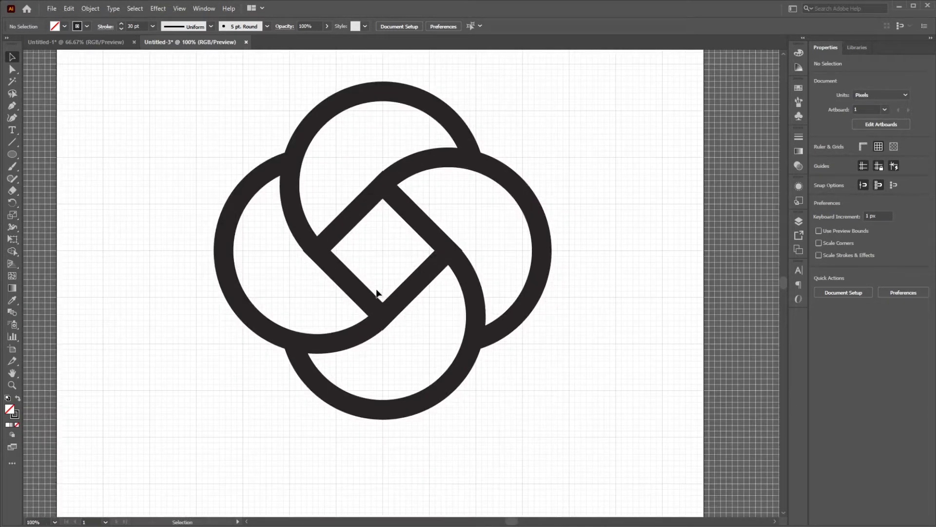
Select the whole figure and expand its fill and stroke into filled outlines
{"action": "left_click_drag", "start_coordinate": [248, 166], "coordinate": [499, 391]}
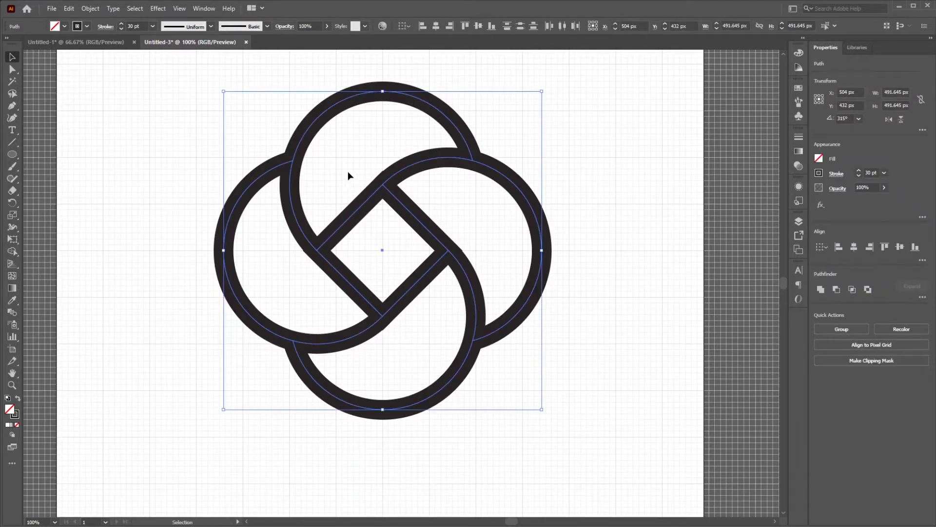
{"action": "left_click", "coordinate": [90, 9]}
{"action": "left_click", "coordinate": [125, 130]}
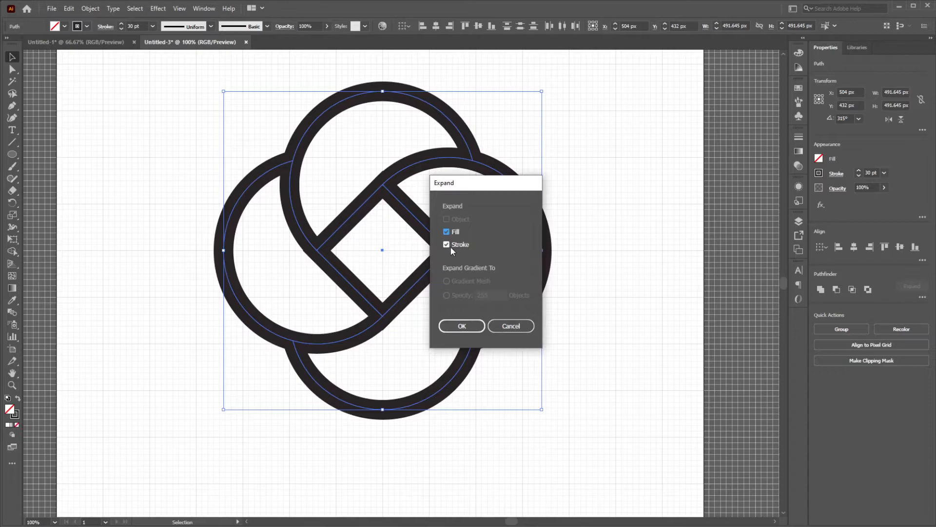
{"action": "left_click", "coordinate": [462, 327]}
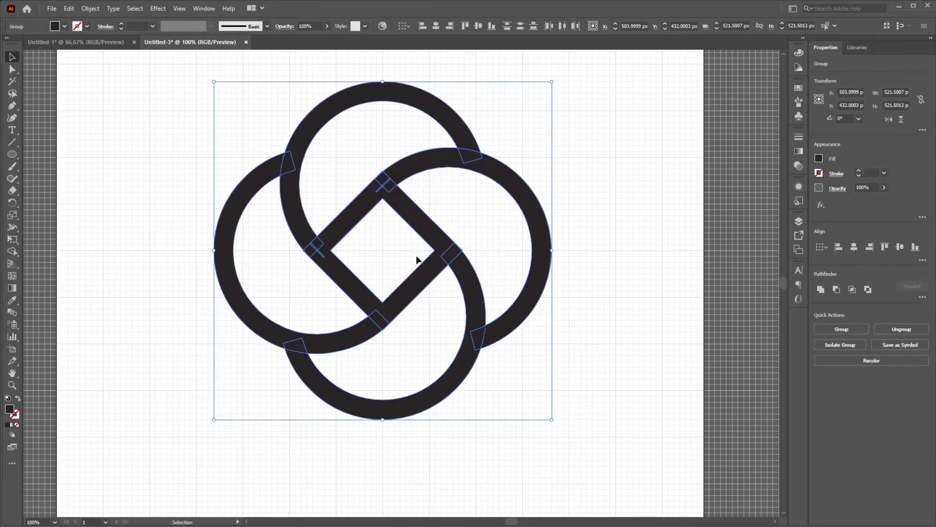
Select the expanded figure and erase the tiny protruding sliver at the diamond's bottom corner with Shape Builder
{"action": "left_click_drag", "start_coordinate": [165, 94], "coordinate": [569, 426]}
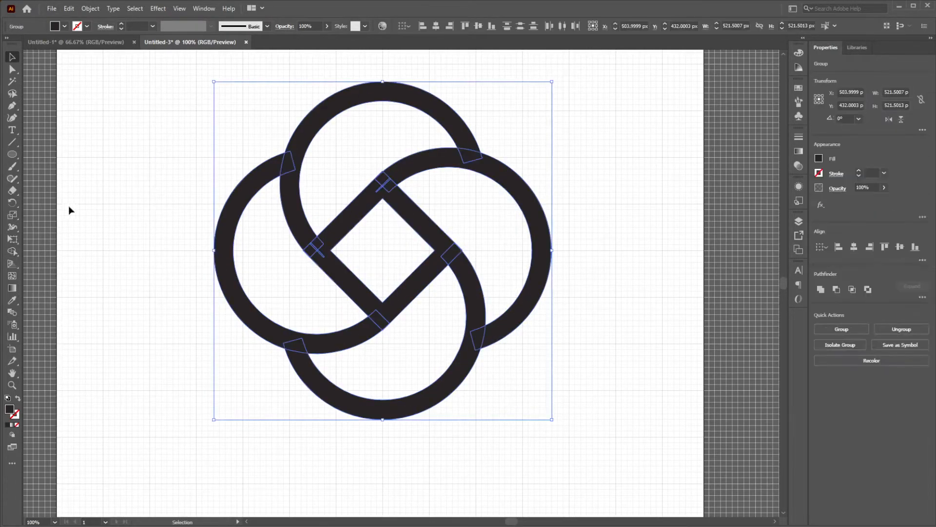
{"action": "left_click", "coordinate": [13, 251]}
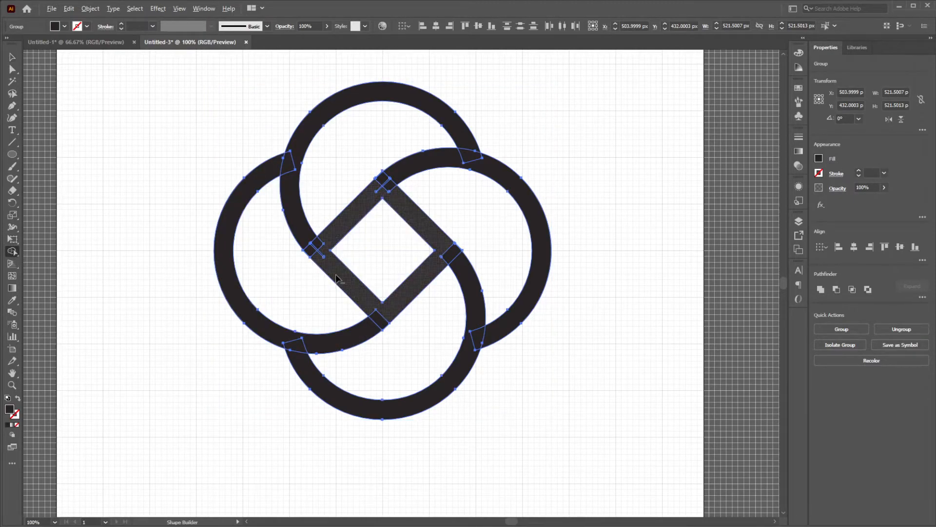
{"action": "scroll", "coordinate": [332, 278], "scroll_direction": "up", "scroll_amount": 5}
{"action": "scroll", "coordinate": [399, 318], "scroll_direction": "down", "scroll_amount": 4}
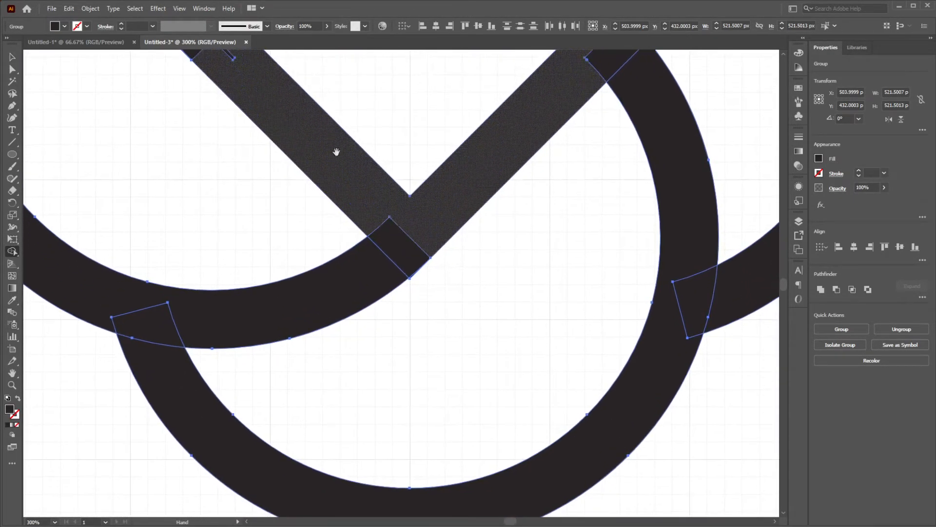
{"action": "scroll", "coordinate": [412, 305], "scroll_direction": "up", "scroll_amount": 5}
{"action": "scroll", "coordinate": [379, 187], "scroll_direction": "up", "scroll_amount": 2}
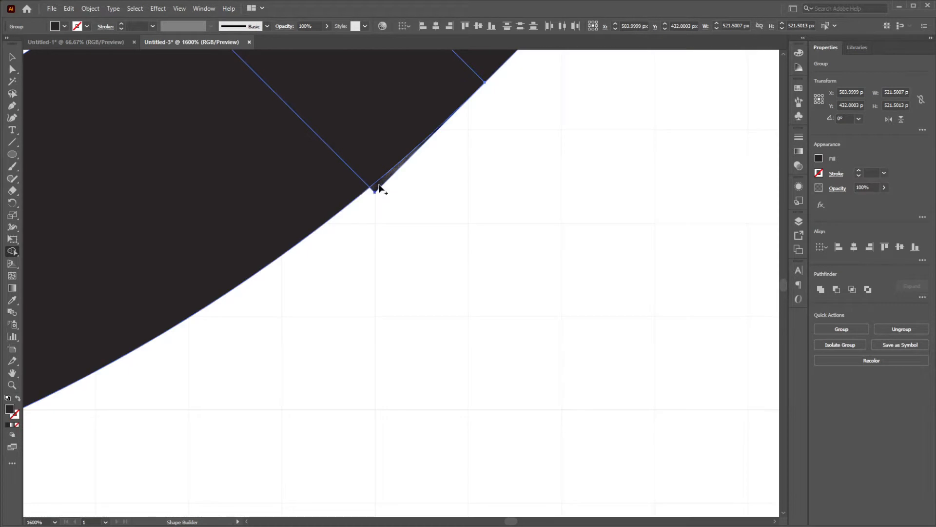
{"action": "left_click", "coordinate": [379, 187]}
{"action": "scroll", "coordinate": [413, 204], "scroll_direction": "down", "scroll_amount": 10}
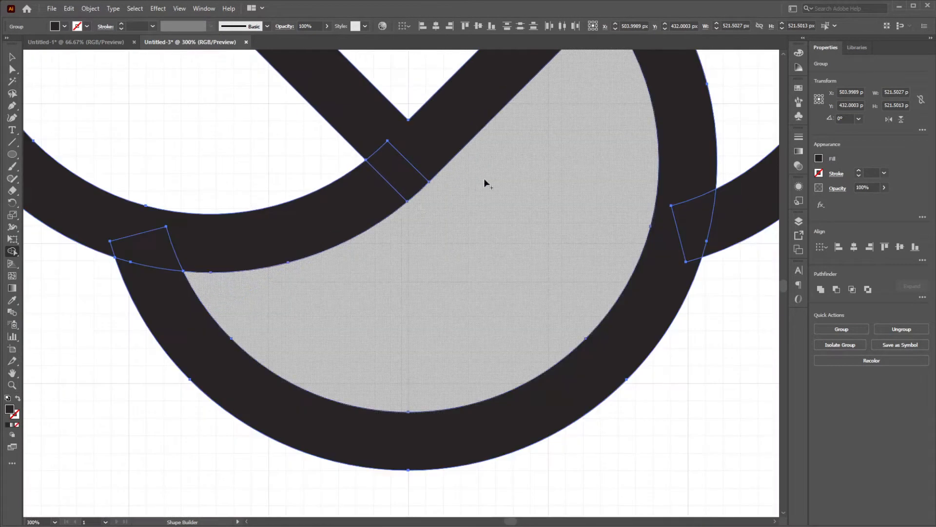
Erase the protruding sliver at the diamond's right corner with Shape Builder
{"action": "left_click_drag", "start_coordinate": [477, 188], "coordinate": [414, 397]}
{"action": "left_click_drag", "start_coordinate": [349, 243], "coordinate": [310, 338]}
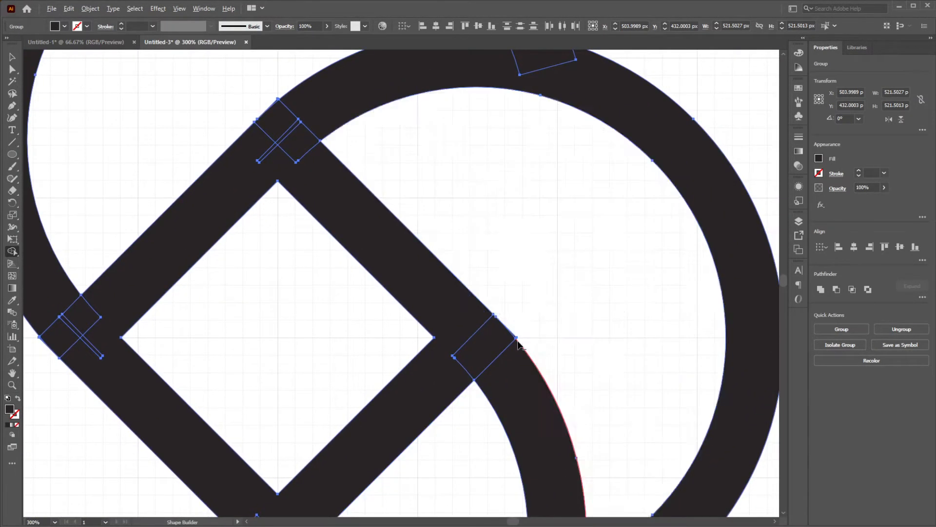
{"action": "scroll", "coordinate": [520, 339], "scroll_direction": "up", "scroll_amount": 5}
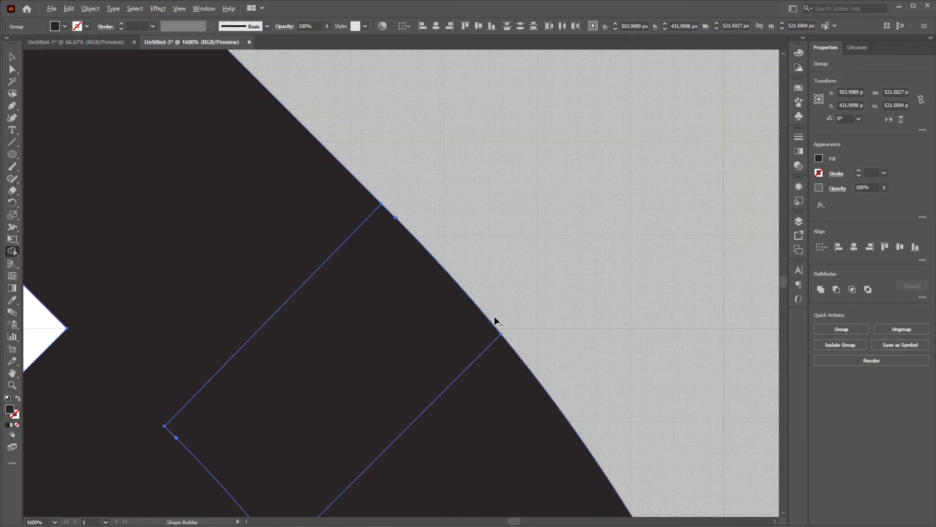
{"action": "scroll", "coordinate": [496, 324], "scroll_direction": "down", "scroll_amount": 5}
{"action": "left_click_drag", "start_coordinate": [418, 184], "coordinate": [560, 303]}
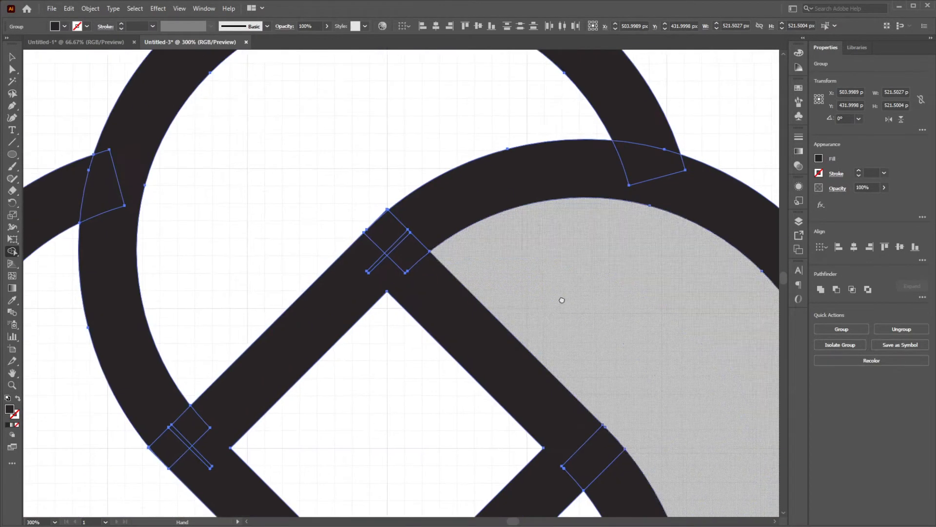
Erase the protruding slivers at the diamond's top and left corners with Shape Builder
{"action": "scroll", "coordinate": [424, 203], "scroll_direction": "up", "scroll_amount": 5}
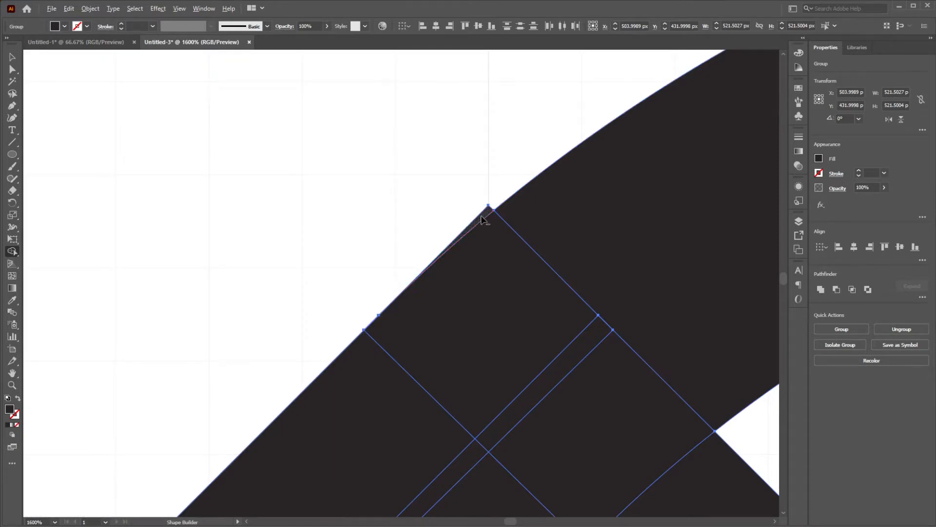
{"action": "left_click", "coordinate": [482, 219]}
{"action": "scroll", "coordinate": [464, 234], "scroll_direction": "down", "scroll_amount": 6}
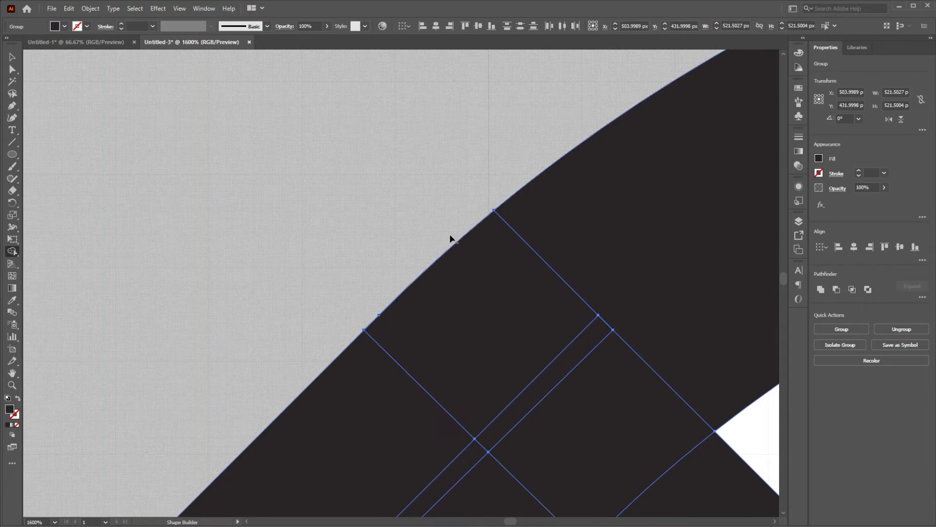
{"action": "scroll", "coordinate": [440, 196], "scroll_direction": "up", "scroll_amount": 8}
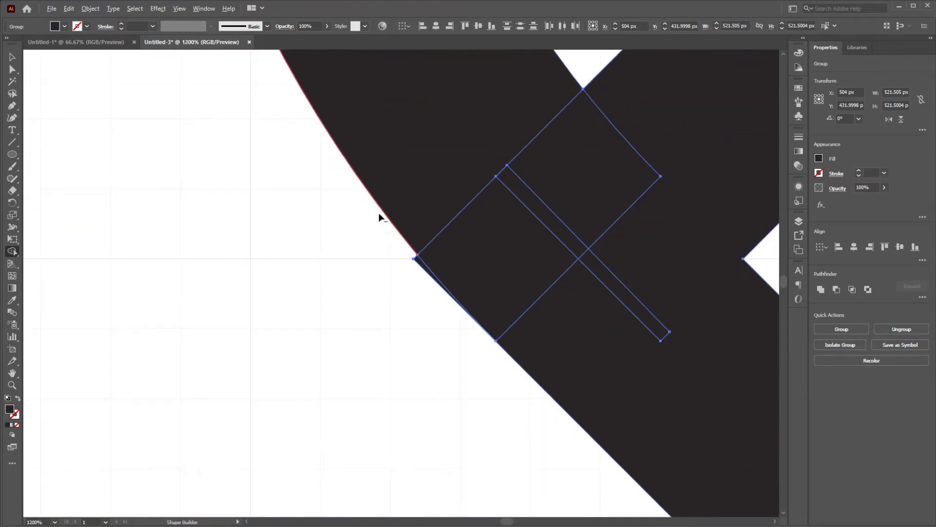
{"action": "scroll", "coordinate": [477, 270], "scroll_direction": "down", "scroll_amount": 10}
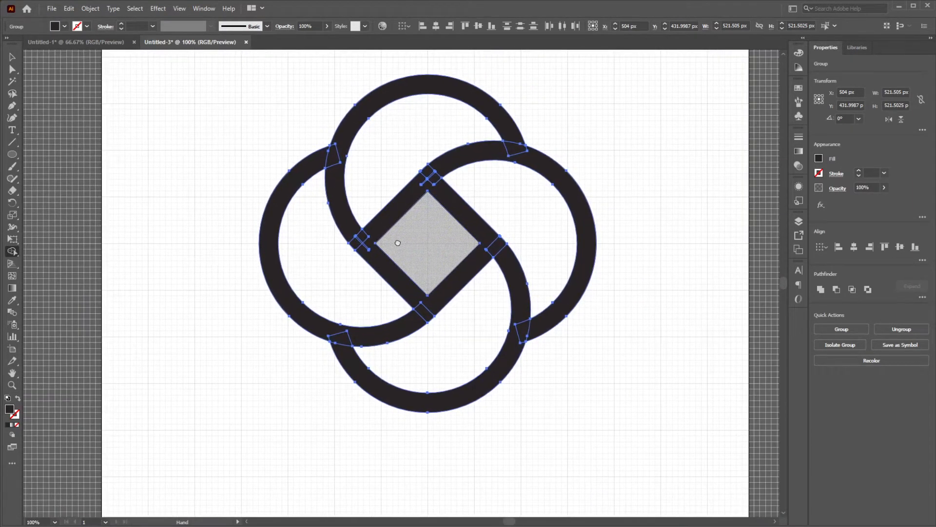
Reselect the figure and merge all overlapping pieces at the petal junctions and diamond corners into one shape with Shape Builder
{"action": "left_click", "coordinate": [12, 57]}
{"action": "left_click", "coordinate": [169, 126]}
{"action": "left_click_drag", "start_coordinate": [172, 117], "coordinate": [601, 403]}
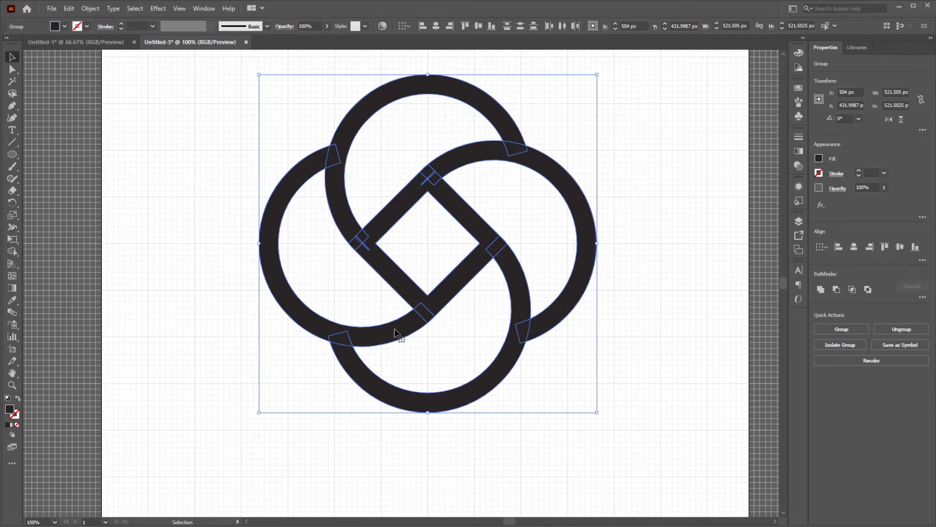
{"action": "left_click", "coordinate": [12, 252]}
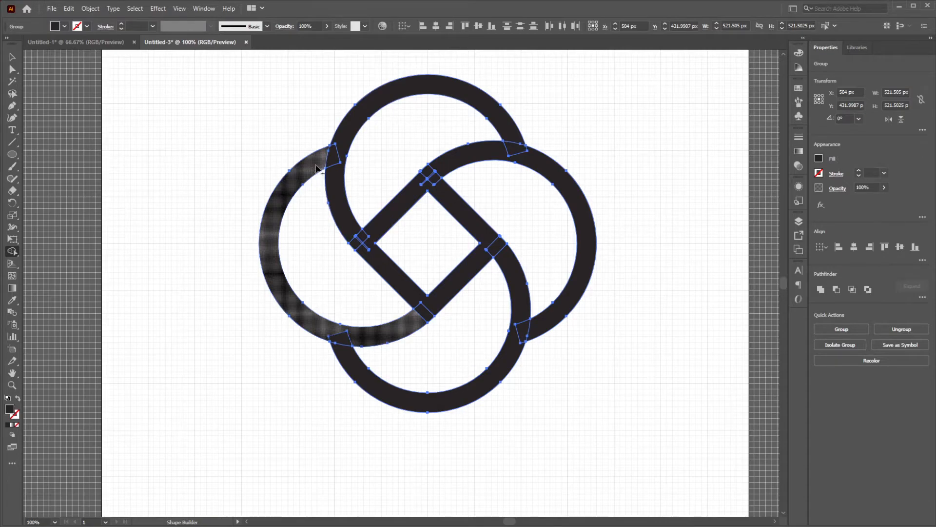
{"action": "left_click_drag", "start_coordinate": [315, 168], "coordinate": [349, 150]}
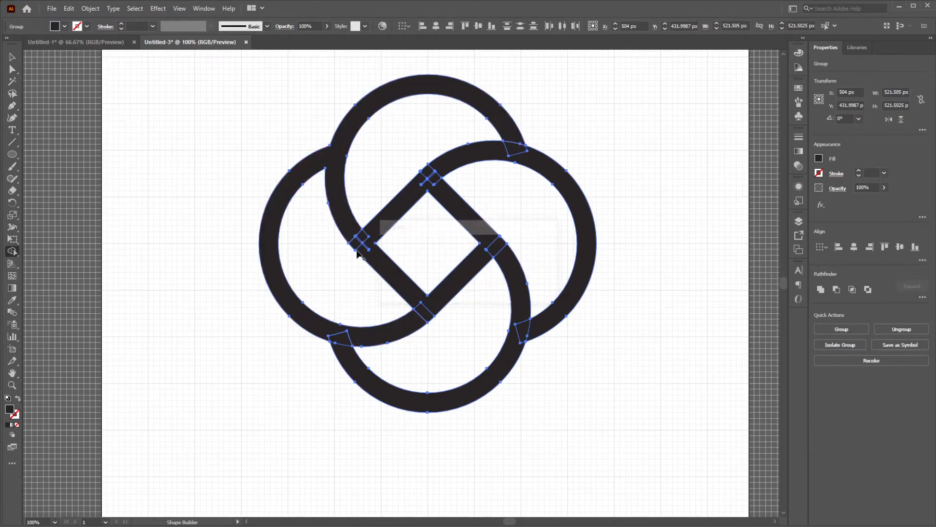
{"action": "mouse_move", "coordinate": [348, 233]}
{"action": "left_mouse_down"}
{"action": "mouse_move", "coordinate": [373, 254]}
{"action": "mouse_move", "coordinate": [355, 245]}
{"action": "mouse_move", "coordinate": [448, 171]}
{"action": "mouse_move", "coordinate": [419, 193]}
{"action": "mouse_move", "coordinate": [444, 169]}
{"action": "mouse_move", "coordinate": [436, 176]}
{"action": "left_mouse_up"}
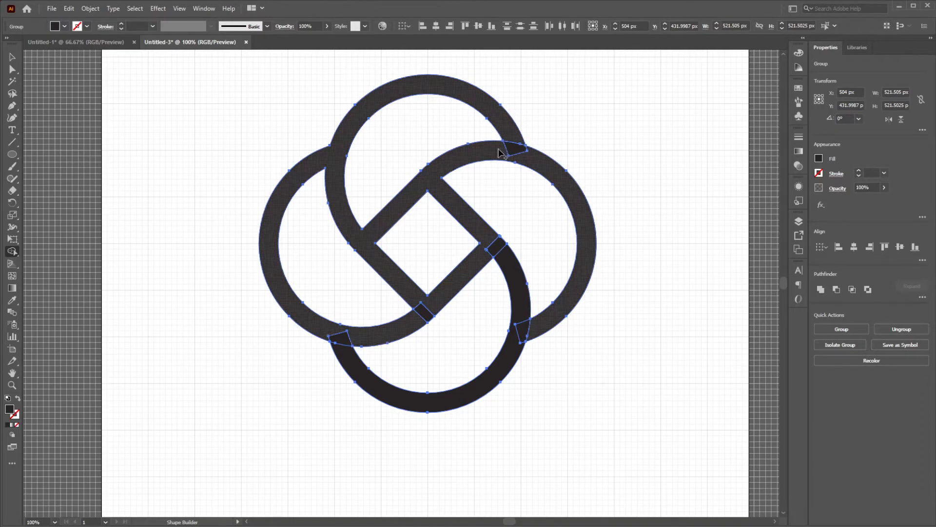
{"action": "left_click_drag", "start_coordinate": [533, 159], "coordinate": [516, 149]}
{"action": "mouse_move", "coordinate": [514, 293]}
{"action": "left_mouse_down"}
{"action": "mouse_move", "coordinate": [507, 266]}
{"action": "mouse_move", "coordinate": [526, 319]}
{"action": "mouse_move", "coordinate": [517, 348]}
{"action": "left_mouse_up"}
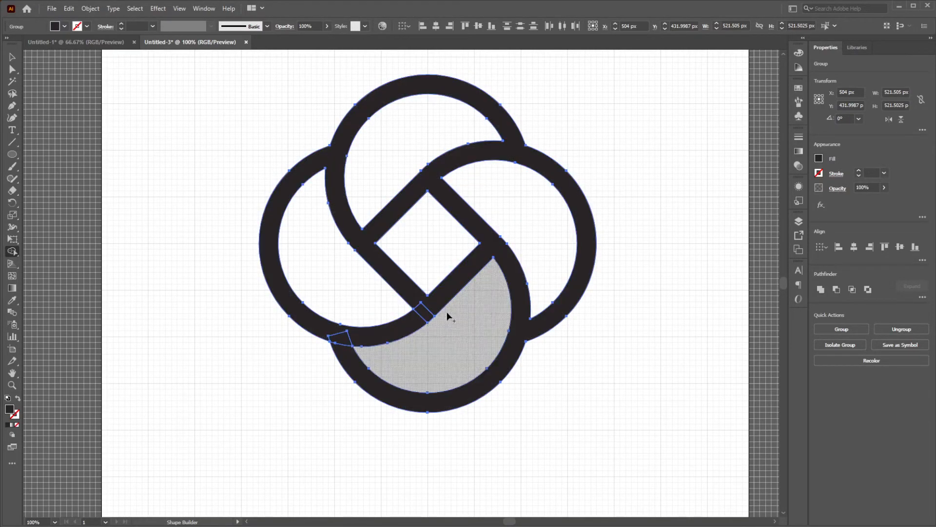
{"action": "left_click_drag", "start_coordinate": [417, 319], "coordinate": [335, 338]}
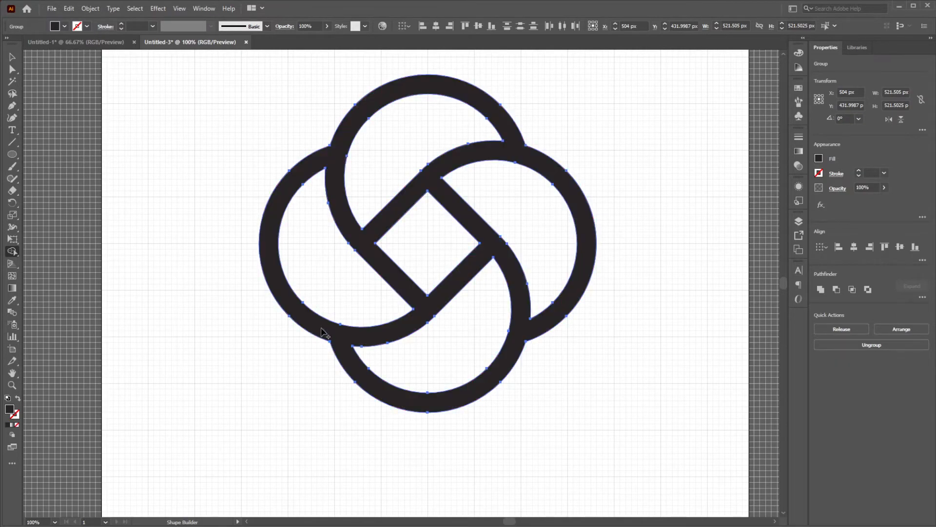
Scale the merged logo proportionally to 306 px wide and move it up to a vertical position of about 351 px
{"action": "scroll", "coordinate": [436, 335], "scroll_direction": "down", "scroll_amount": 1}
{"action": "scroll", "coordinate": [436, 335], "scroll_direction": "down", "scroll_amount": 1}
{"action": "left_click", "coordinate": [12, 57]}
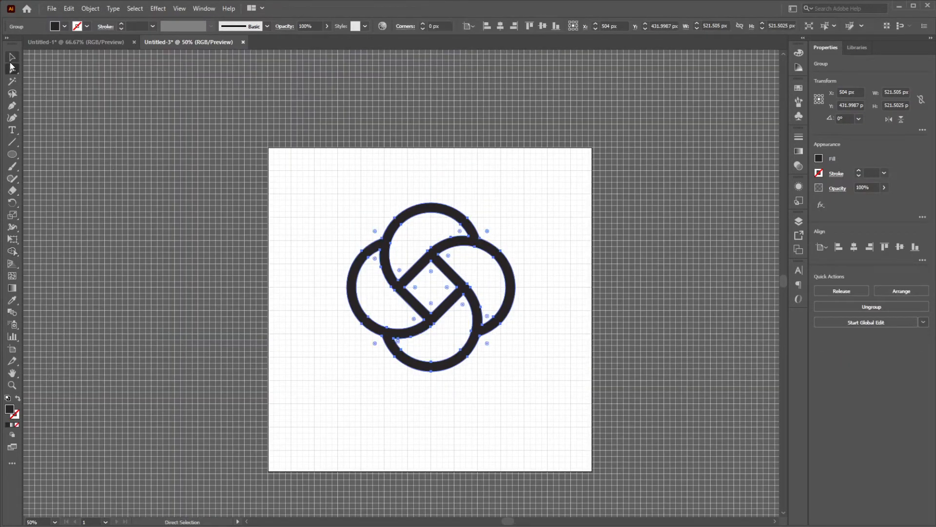
{"action": "scroll", "coordinate": [371, 278], "scroll_direction": "down", "scroll_amount": 1}
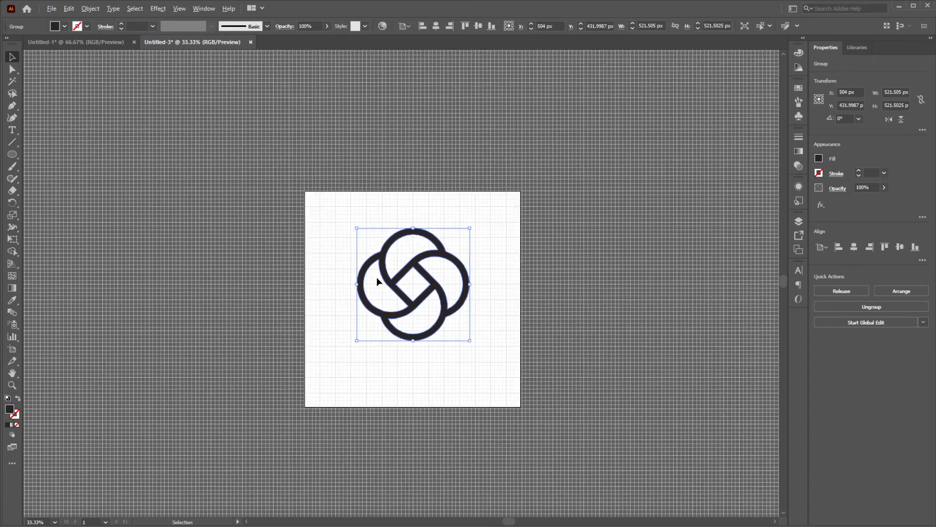
{"action": "scroll", "coordinate": [449, 305], "scroll_direction": "up", "scroll_amount": 1}
{"action": "left_click_drag", "start_coordinate": [482, 191], "coordinate": [447, 200]}
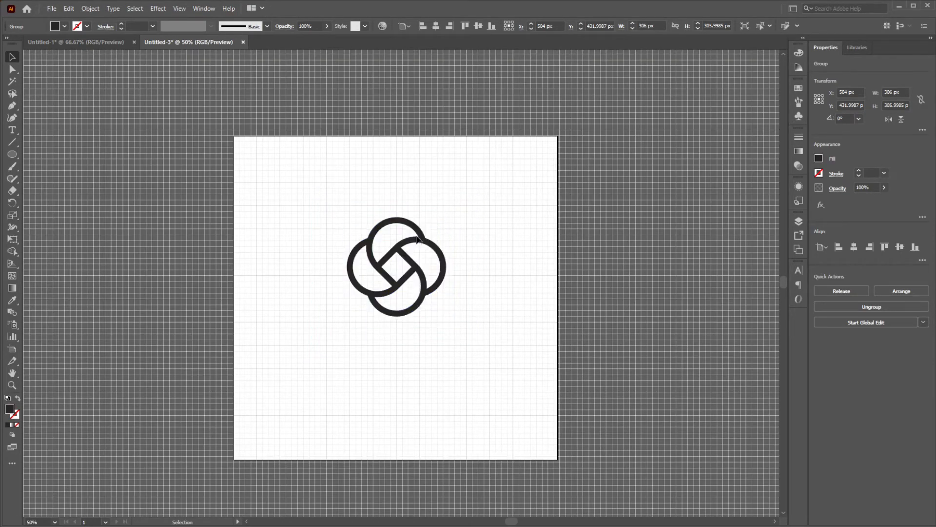
{"action": "left_click", "coordinate": [276, 223]}
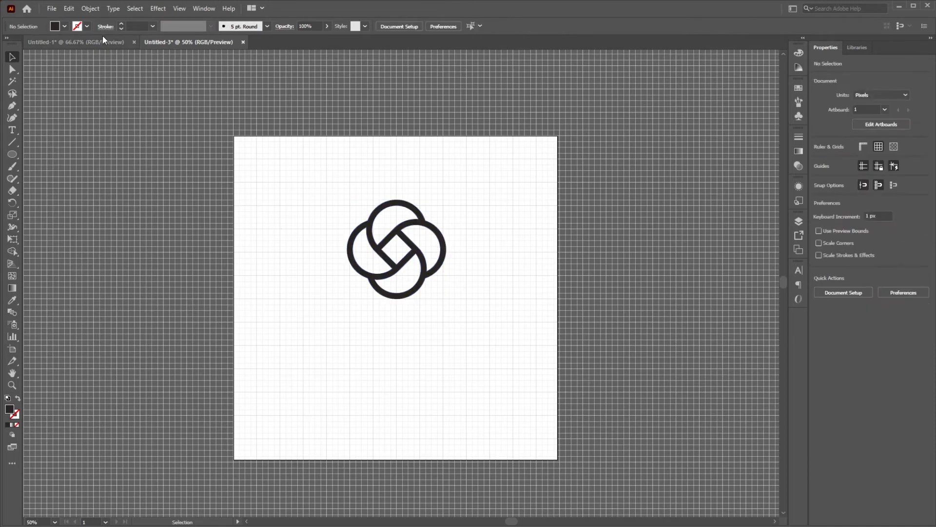
Copy the orange gradient square and the solid gold square from Untitled-1 into Untitled-3, beside the artboard's right edge
{"action": "left_click", "coordinate": [95, 45]}
{"action": "left_click", "coordinate": [160, 104]}
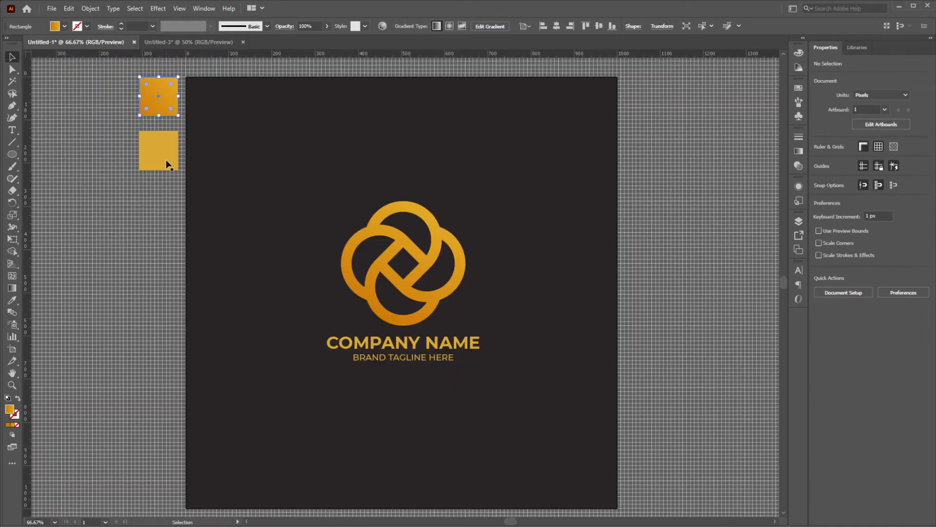
{"action": "left_click", "coordinate": [166, 159], "text": "shift"}
{"action": "left_click_drag", "start_coordinate": [172, 139], "coordinate": [640, 219]}
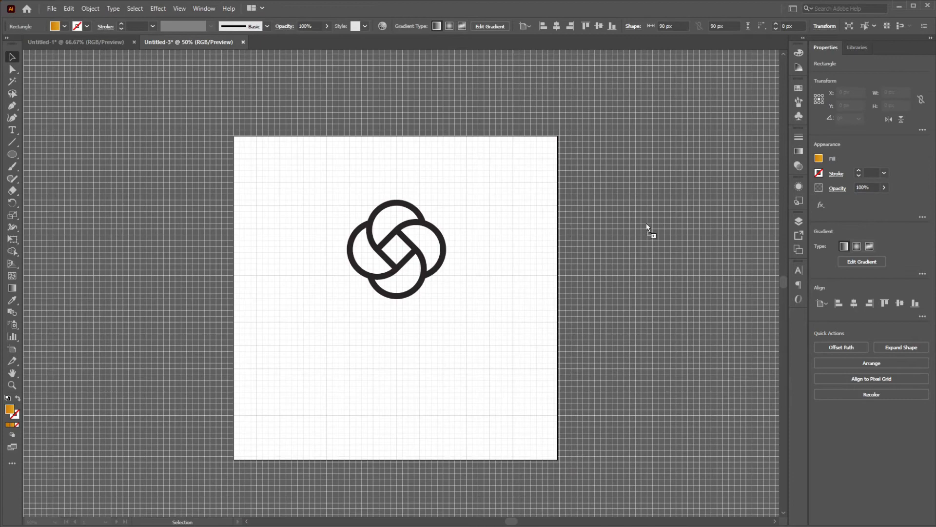
{"action": "left_click_drag", "start_coordinate": [582, 233], "coordinate": [580, 234]}
{"action": "left_click", "coordinate": [536, 273]}
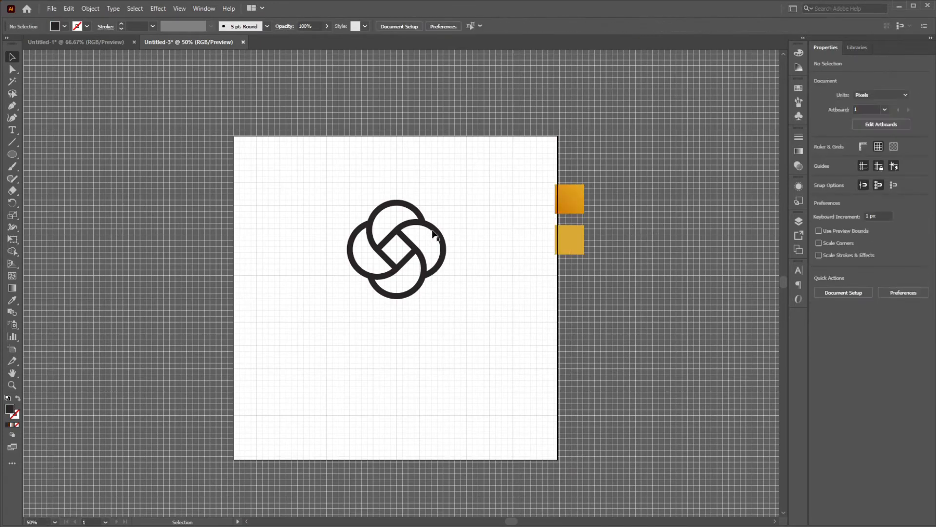
Apply the orange gradient square's fill to the merged logo with the Eyedropper
{"action": "left_click", "coordinate": [430, 233]}
{"action": "key", "text": "i"}
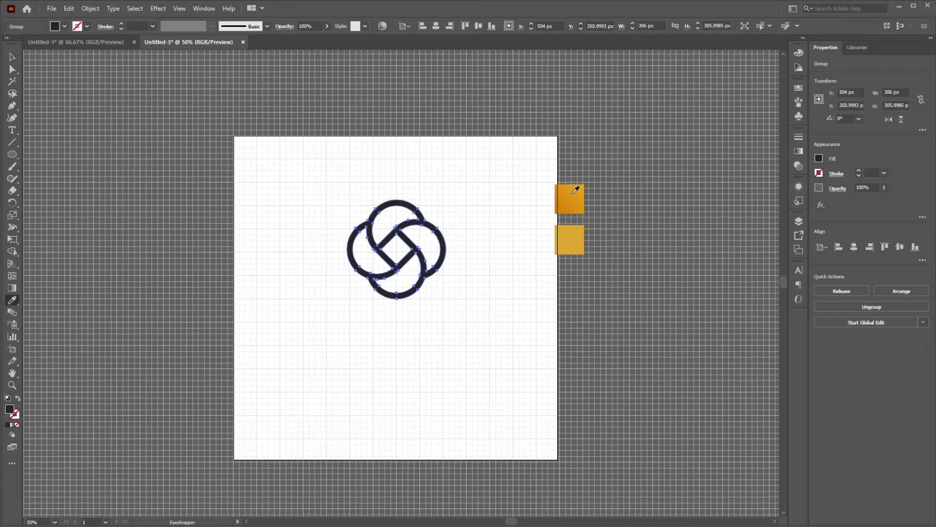
{"action": "left_click", "coordinate": [569, 192]}
{"action": "key", "text": "v"}
{"action": "left_click", "coordinate": [512, 318]}
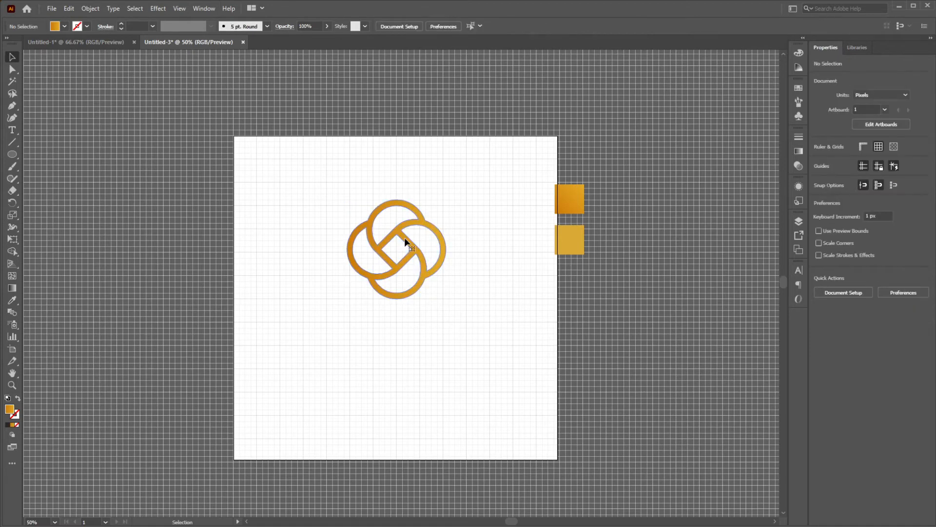
Set the angle of the logo's linear gradient to 45°
{"action": "left_click", "coordinate": [409, 247]}
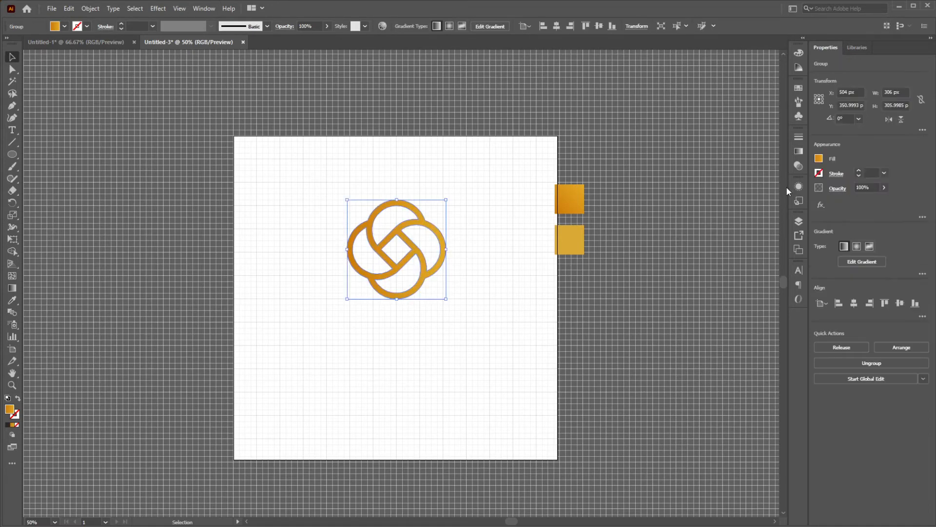
{"action": "left_click", "coordinate": [795, 151]}
{"action": "left_click", "coordinate": [738, 188]}
{"action": "left_click", "coordinate": [751, 262]}
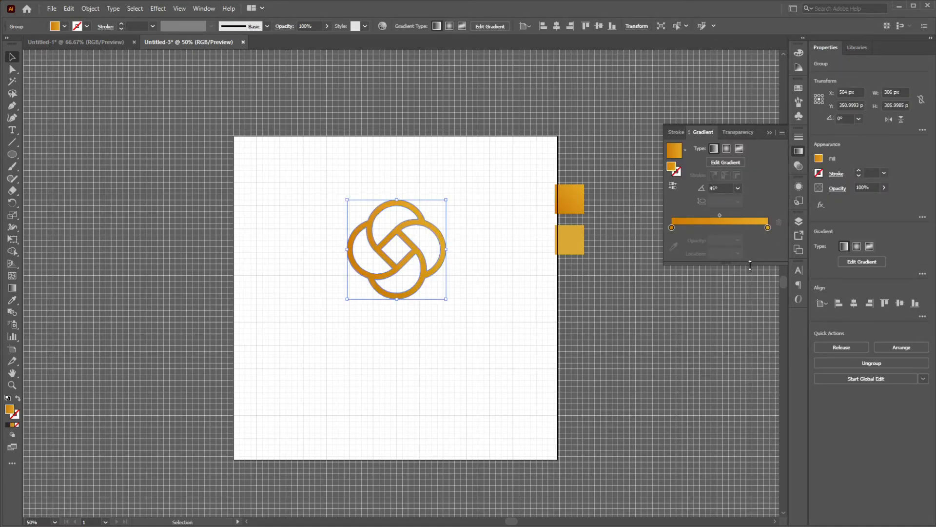
{"action": "left_click", "coordinate": [515, 266]}
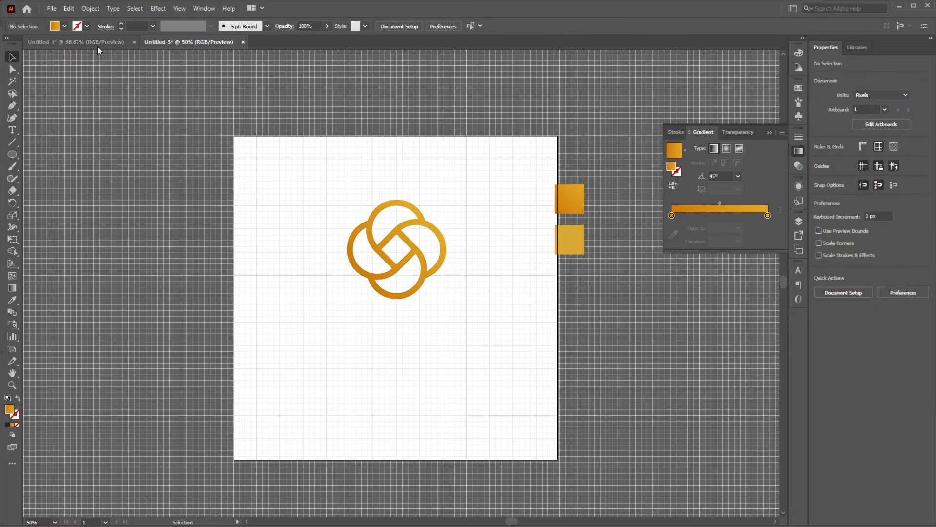
Copy the COMPANY NAME and BRAND TAGLINE HERE texts from Untitled-1 into Untitled-3, centred just below the logo
{"action": "left_click", "coordinate": [98, 43]}
{"action": "left_click", "coordinate": [393, 360]}
{"action": "left_click_drag", "start_coordinate": [393, 360], "coordinate": [399, 311]}
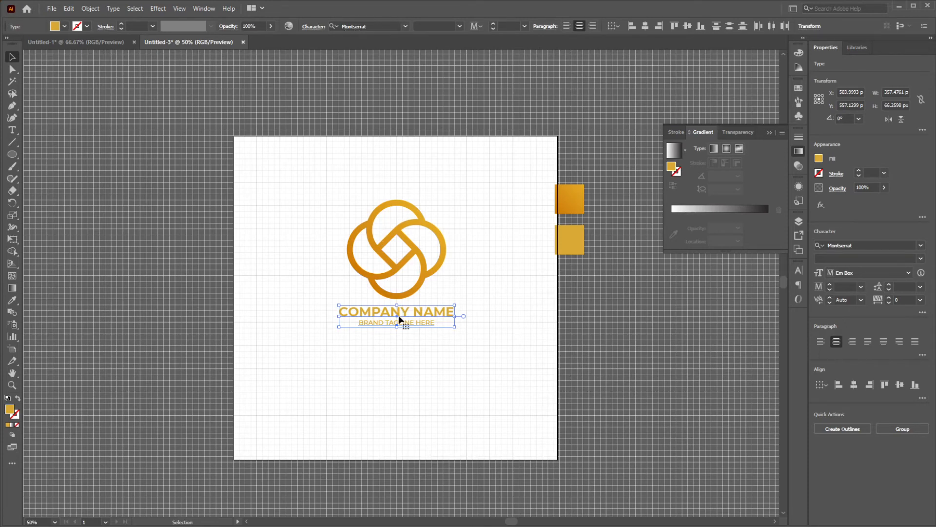
{"action": "left_click", "coordinate": [527, 407]}
Replace the COMPANY NAME text below the logo with "Brand Name"
{"action": "key", "text": "t"}
{"action": "triple_click", "coordinate": [420, 312]}
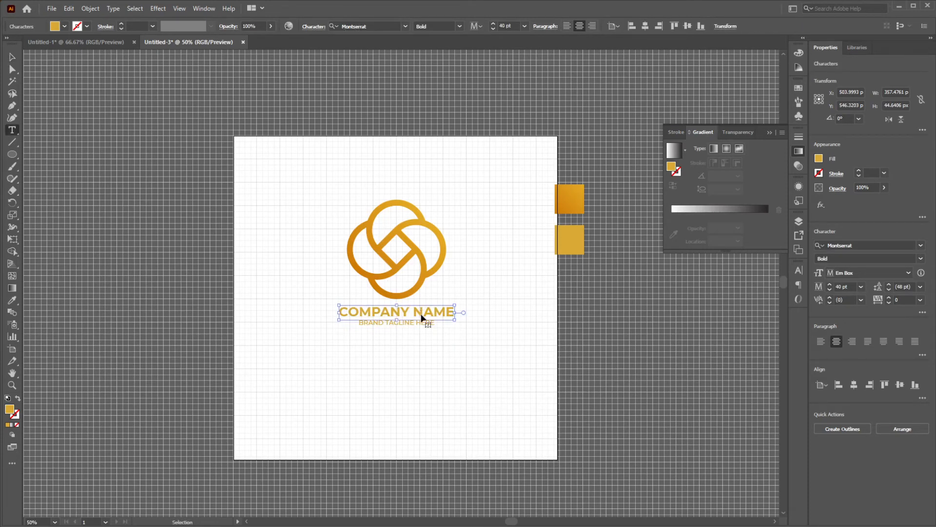
{"action": "type", "text": "B"}
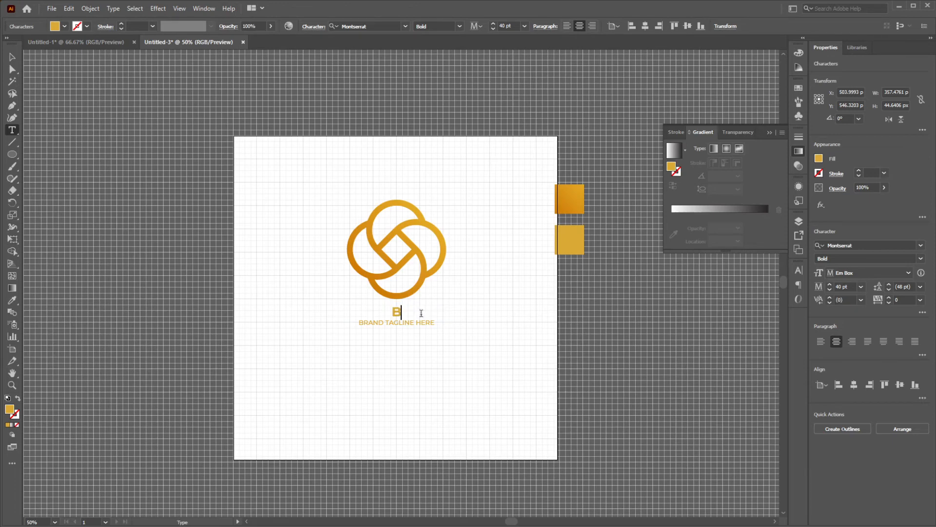
{"action": "type", "text": "rand Name"}
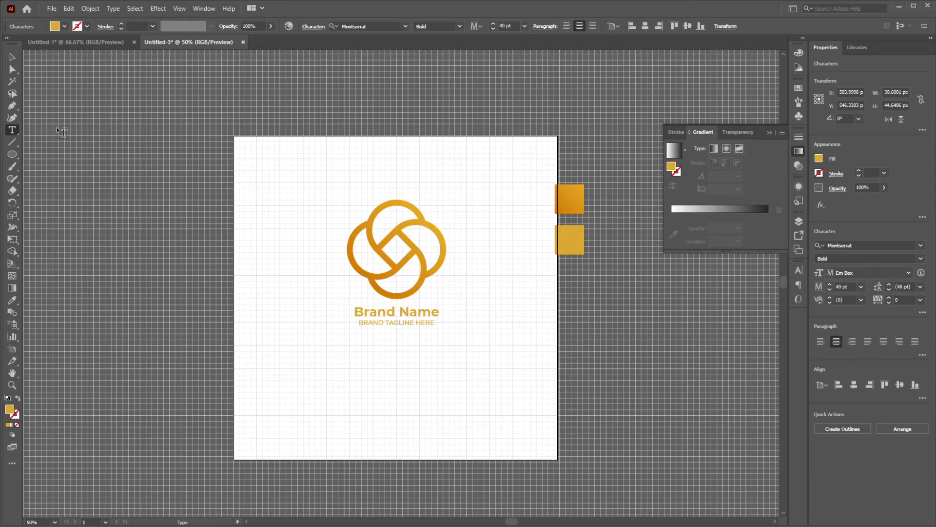
{"action": "left_click", "coordinate": [12, 58]}
{"action": "left_click", "coordinate": [240, 203]}
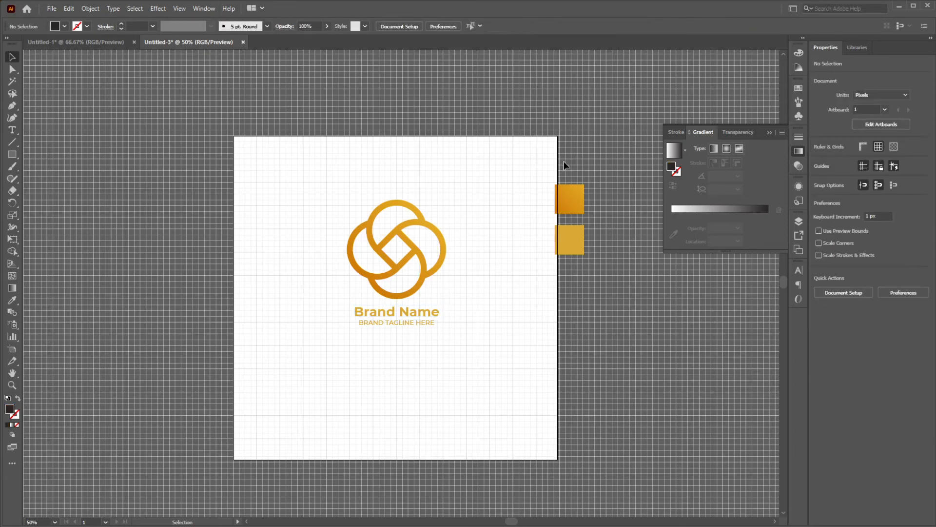
Move both colour sample squares clear of the artboard's right edge, to about X 1134 px, Y 261 px
{"action": "left_click_drag", "start_coordinate": [603, 281], "coordinate": [576, 209]}
{"action": "left_click_drag", "start_coordinate": [571, 246], "coordinate": [601, 251]}
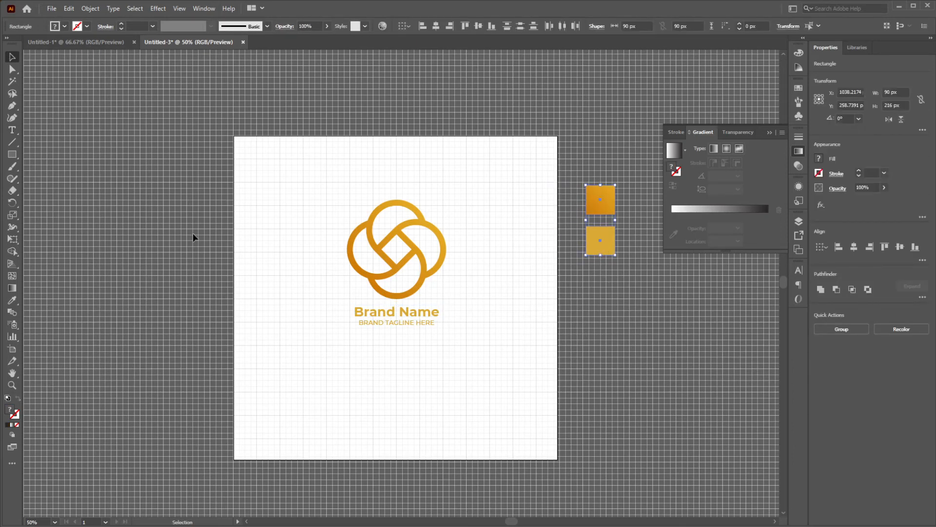
Draw a dark 1000 x 1000 px rectangle covering the whole artboard and send it behind the logo and texts
{"action": "left_click", "coordinate": [12, 154]}
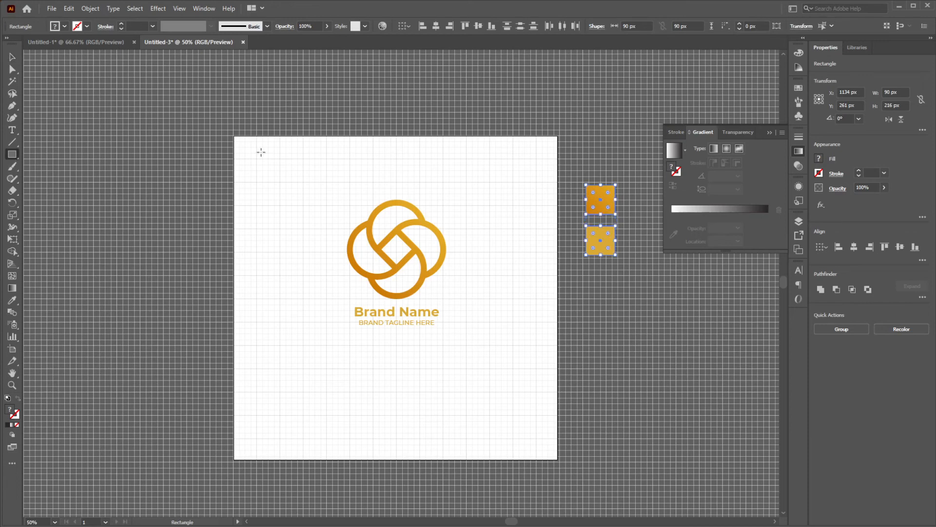
{"action": "left_click_drag", "start_coordinate": [234, 137], "coordinate": [557, 458]}
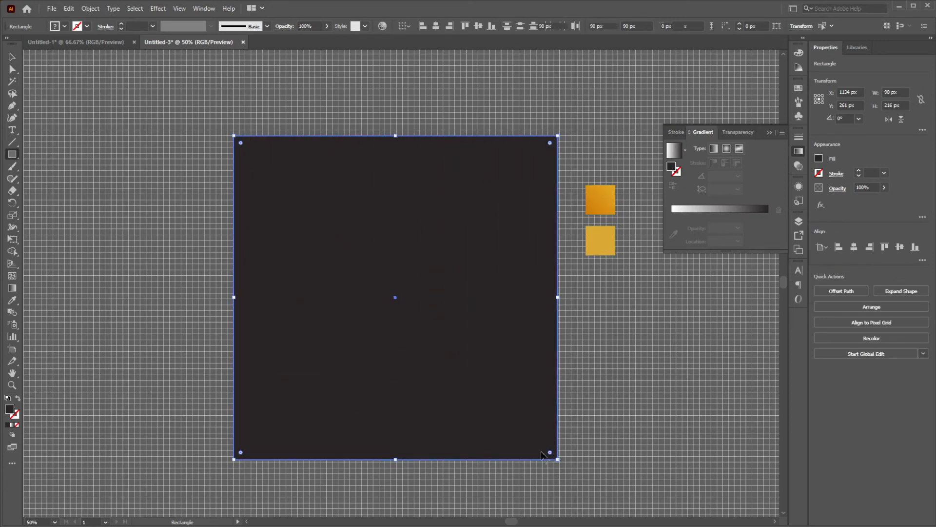
{"action": "left_click", "coordinate": [12, 58]}
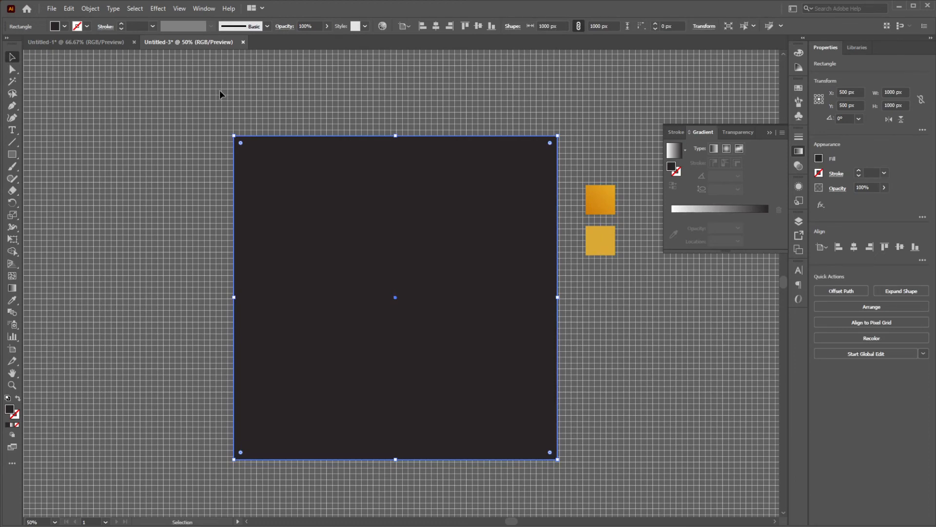
{"action": "key", "text": "a"}
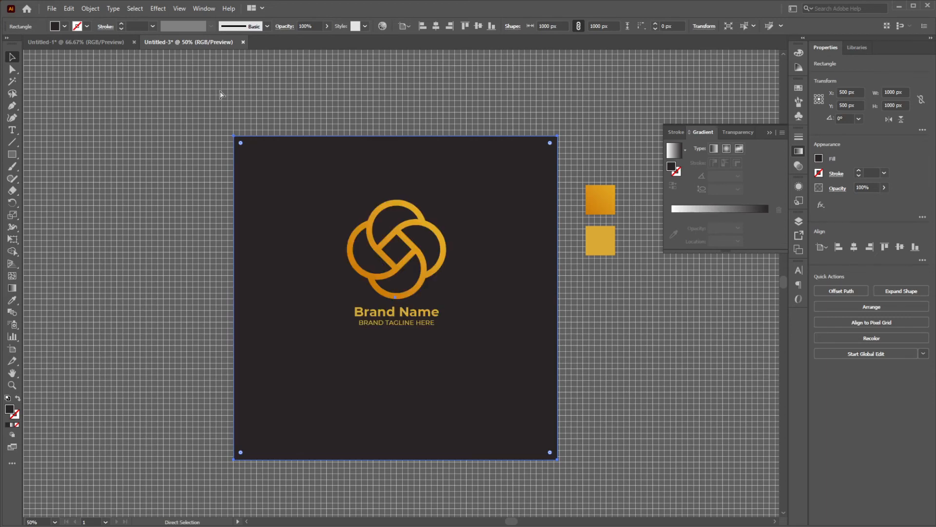
{"action": "key", "text": "v"}
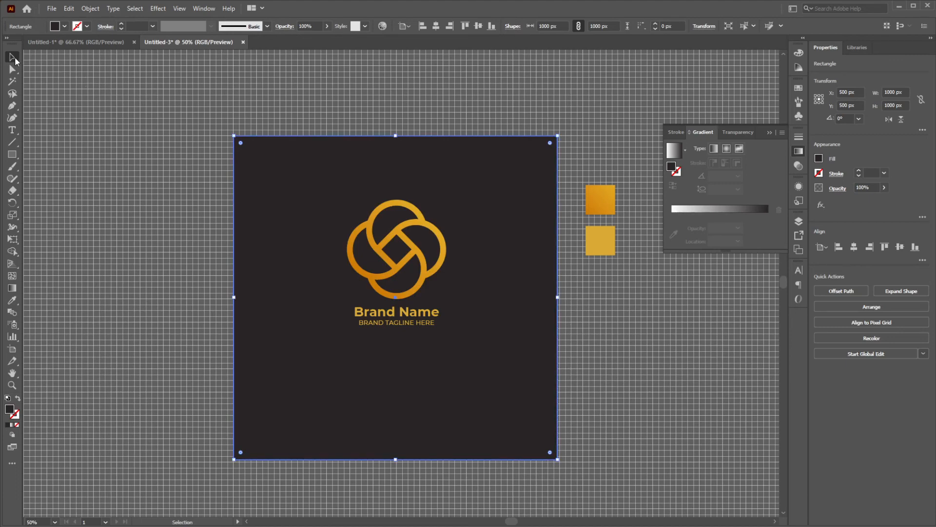
{"action": "left_click", "coordinate": [81, 90]}
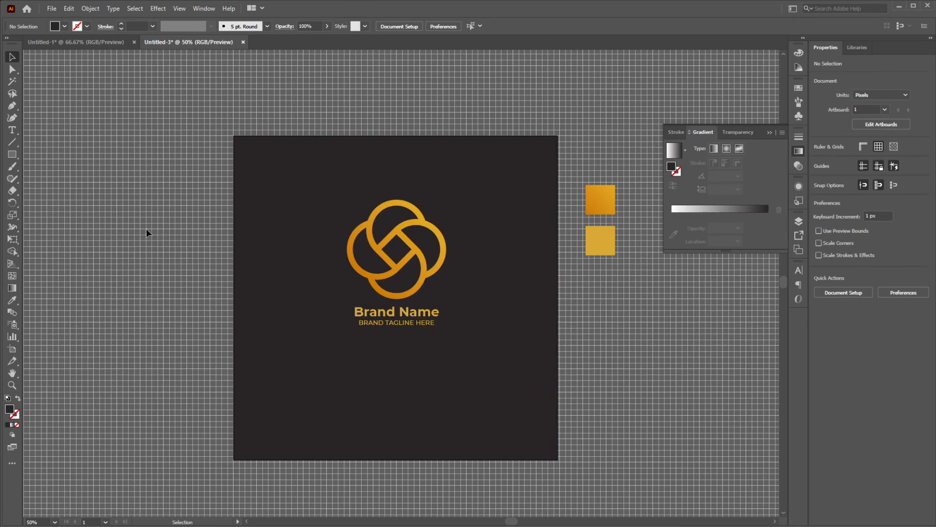
{"action": "scroll", "coordinate": [249, 249], "scroll_direction": "down", "scroll_amount": 1}
{"action": "scroll", "coordinate": [308, 268], "scroll_direction": "up", "scroll_amount": 1}
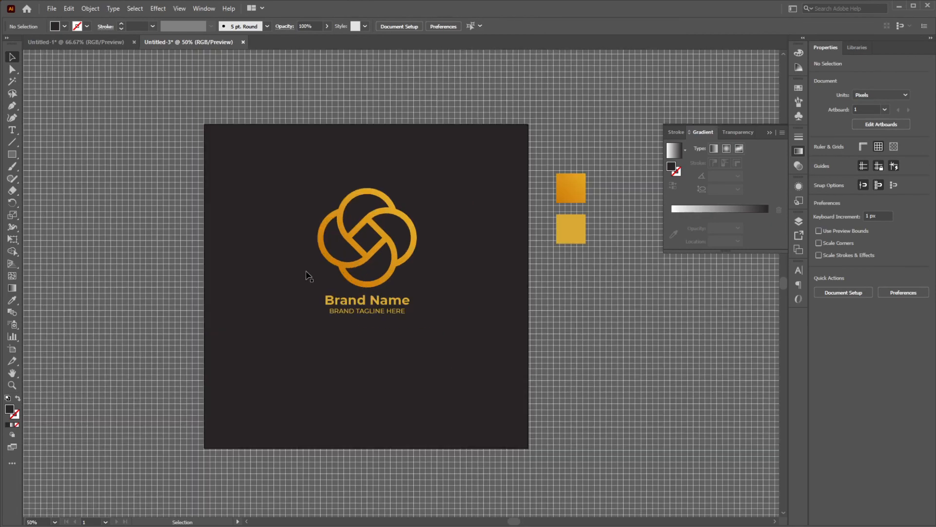